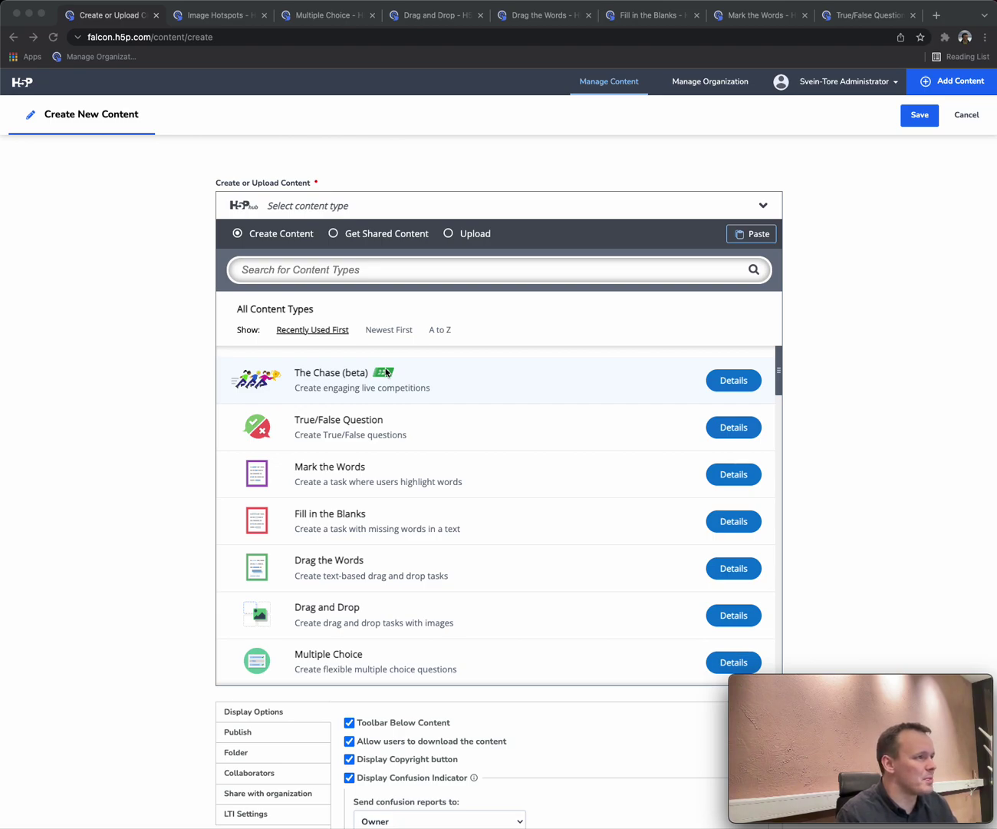
- Create a The Chase game titled Berry Chase with Fill in the Blanks as page one's content
left_click(339, 376)
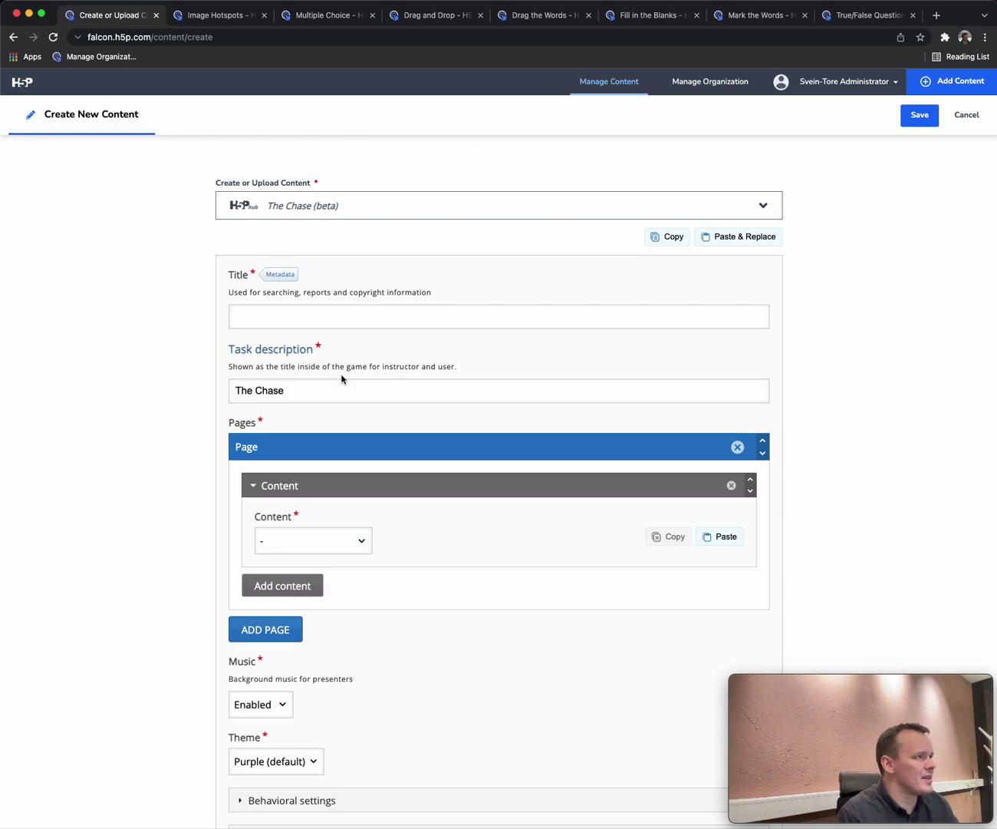
left_click(331, 322)
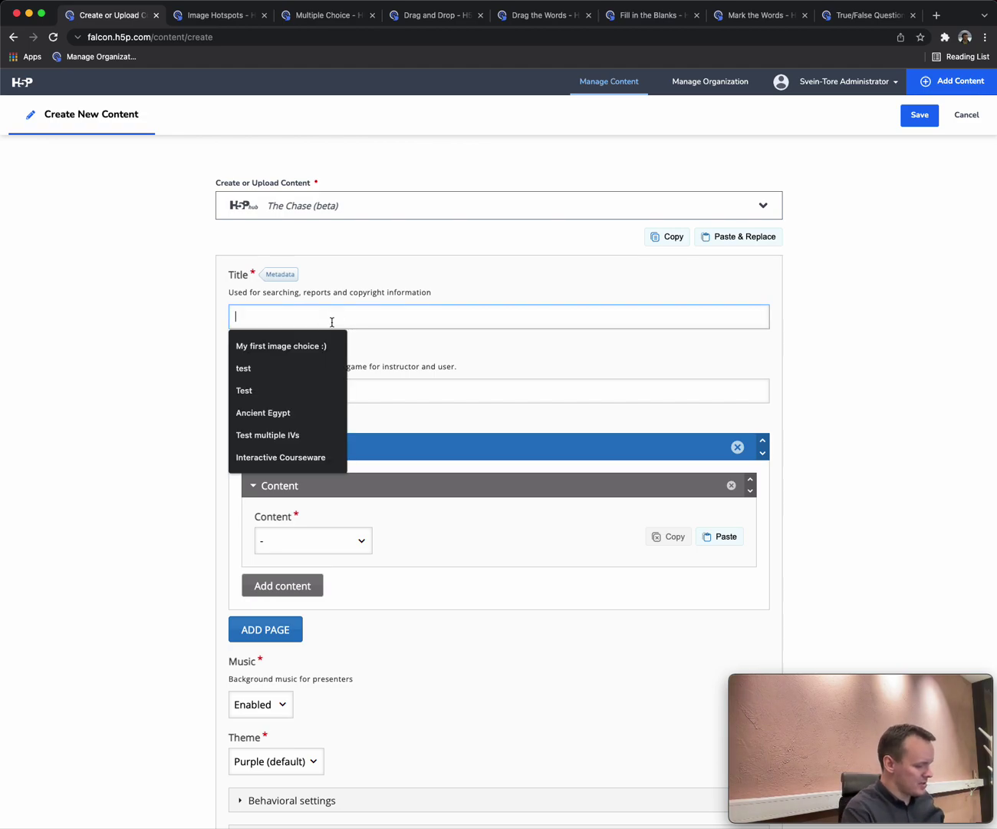
type("Berry Chase")
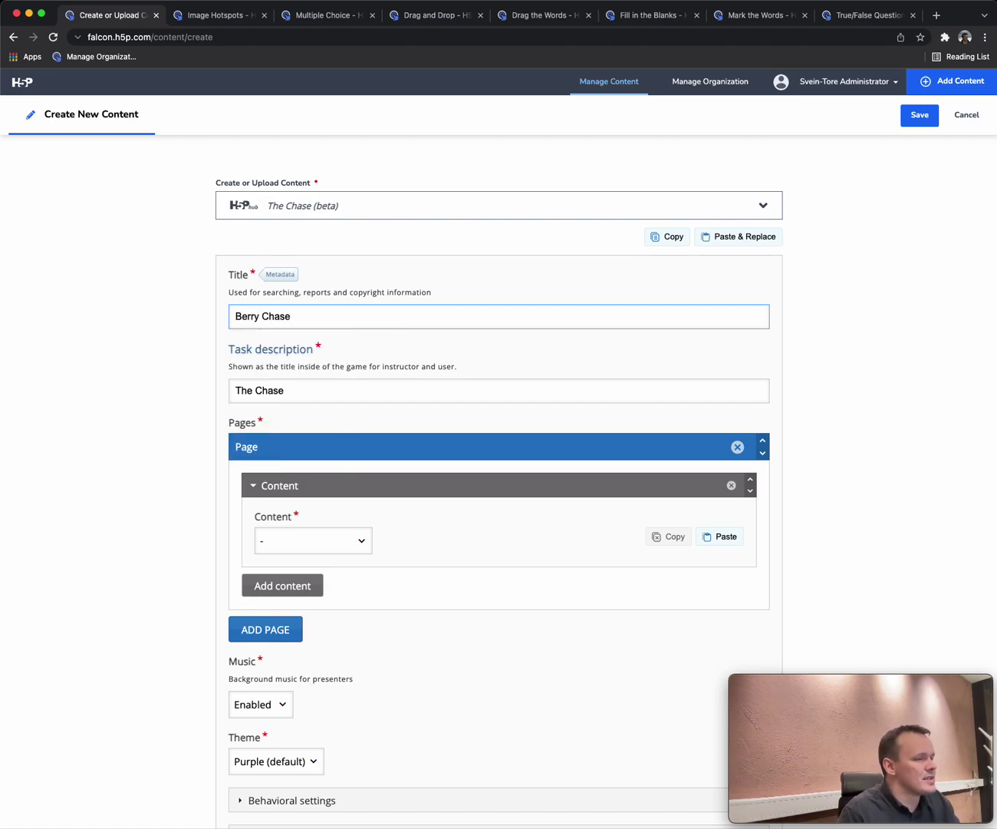
left_click(361, 540)
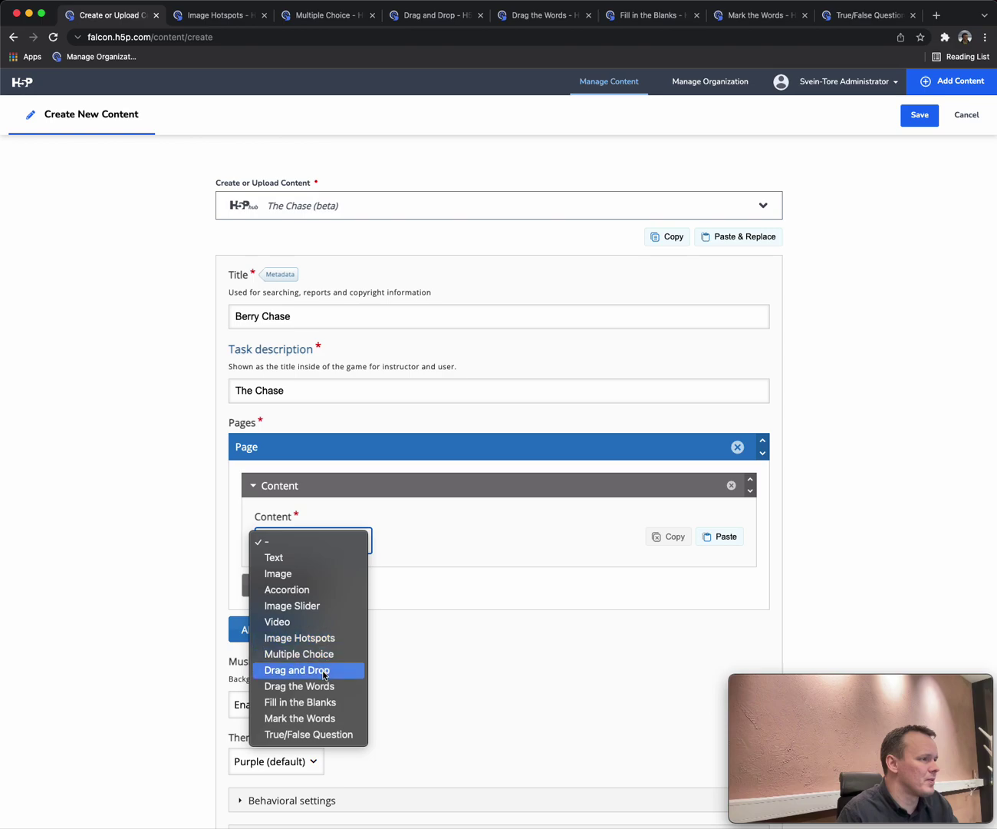
left_click(326, 702)
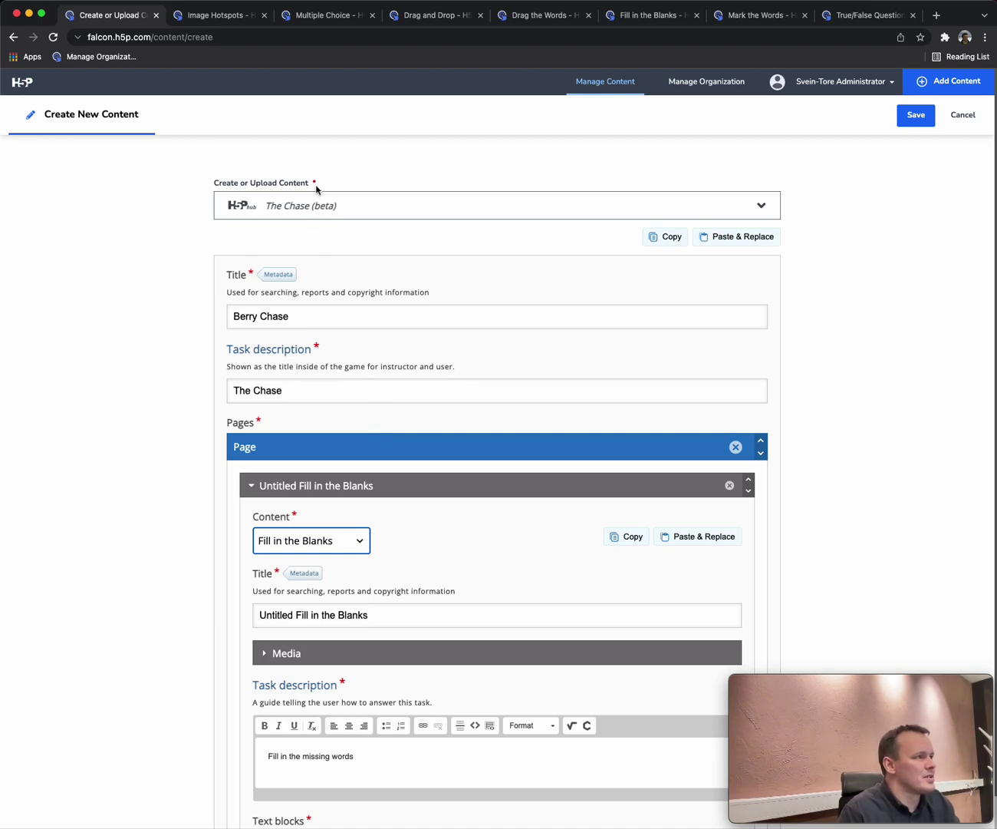
- Copy the berry Image Hotspots content and paste it over page one's Fill in the Blanks
left_click(229, 21)
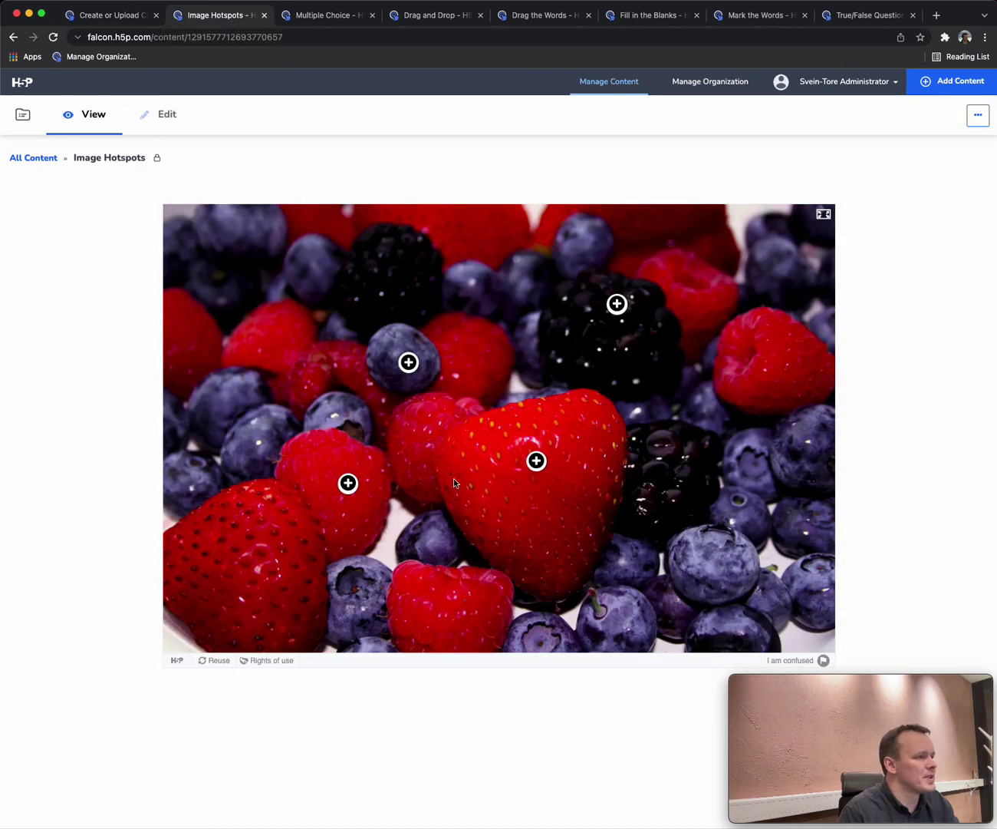
left_click(216, 660)
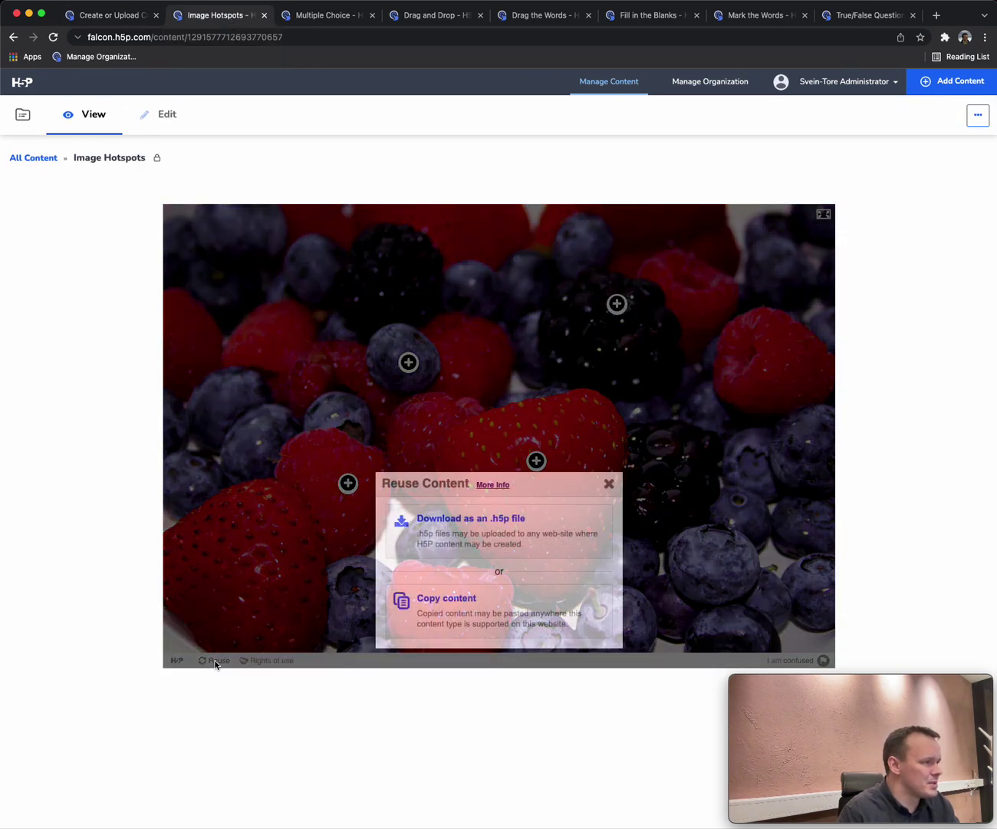
left_click(494, 629)
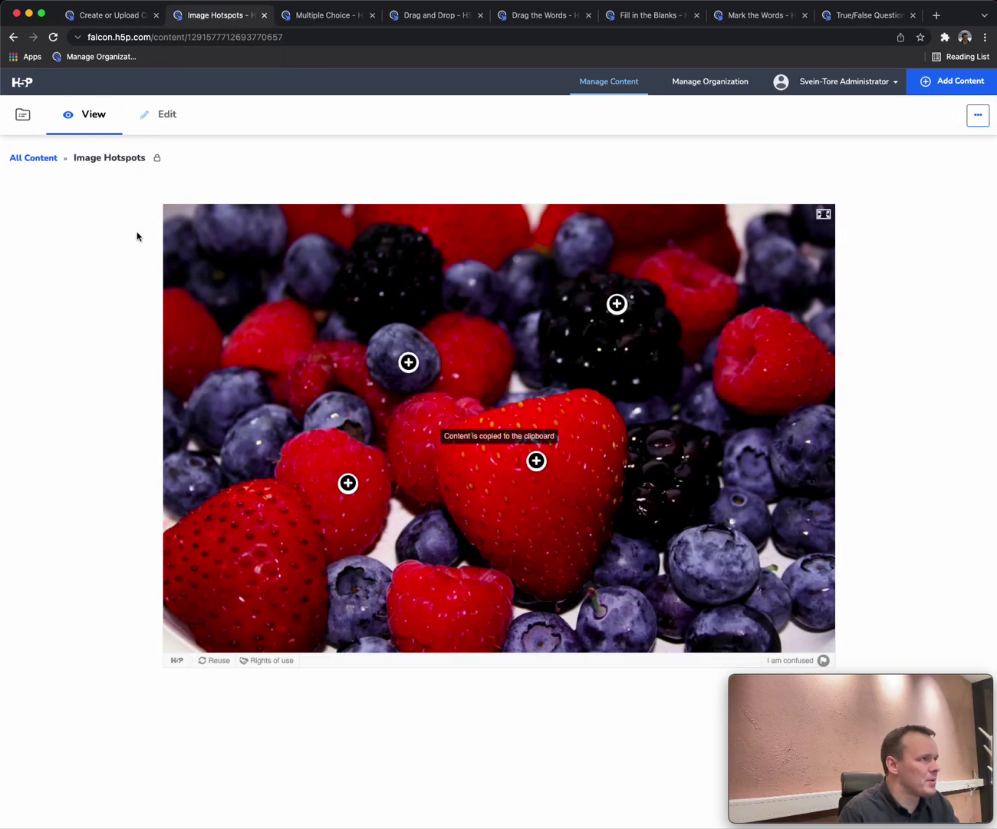
left_click(113, 16)
left_click(706, 536)
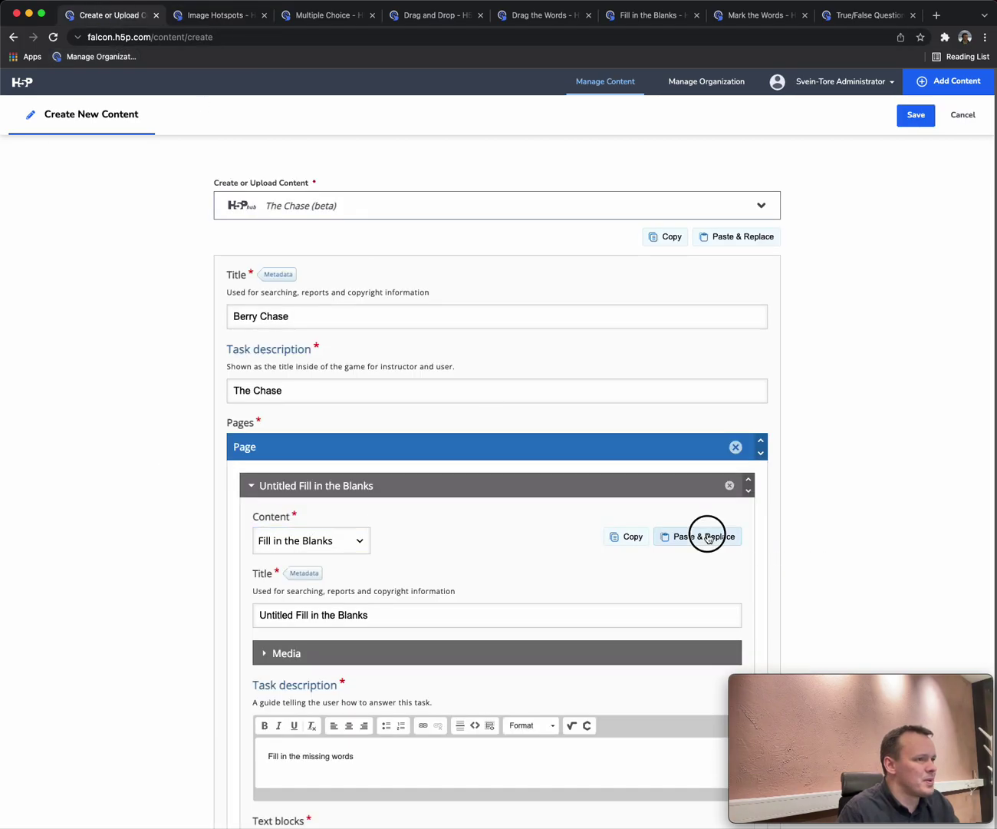
left_click(587, 656)
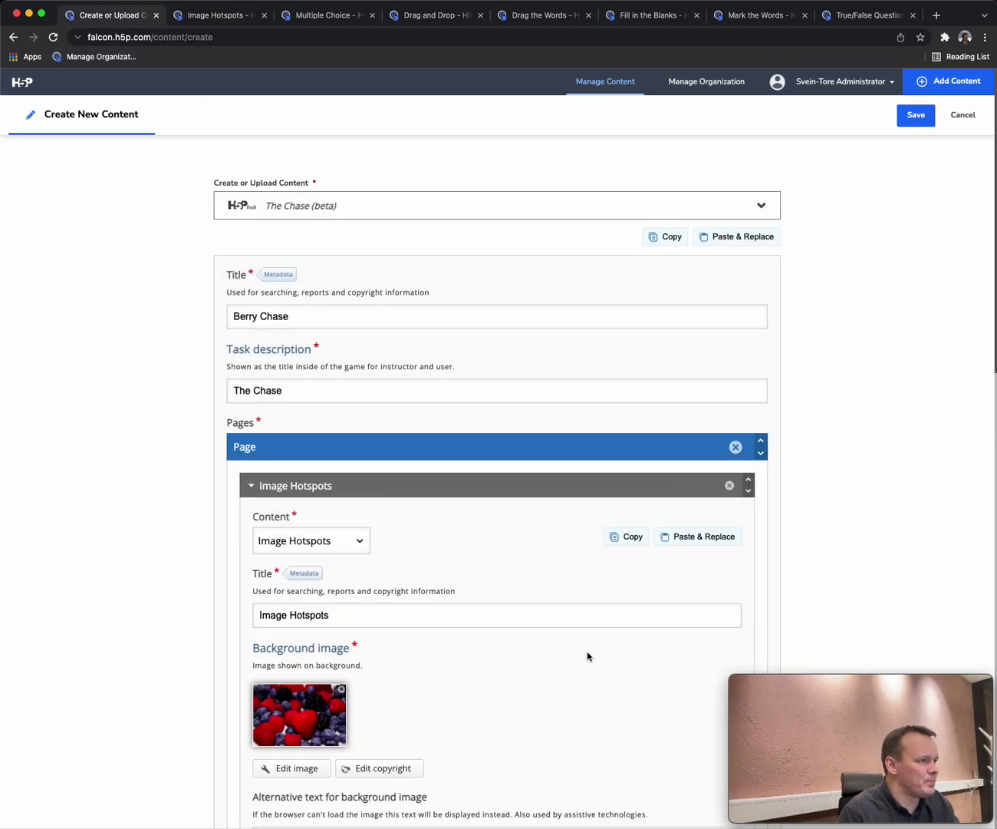
scroll(570, 640, "down", 8)
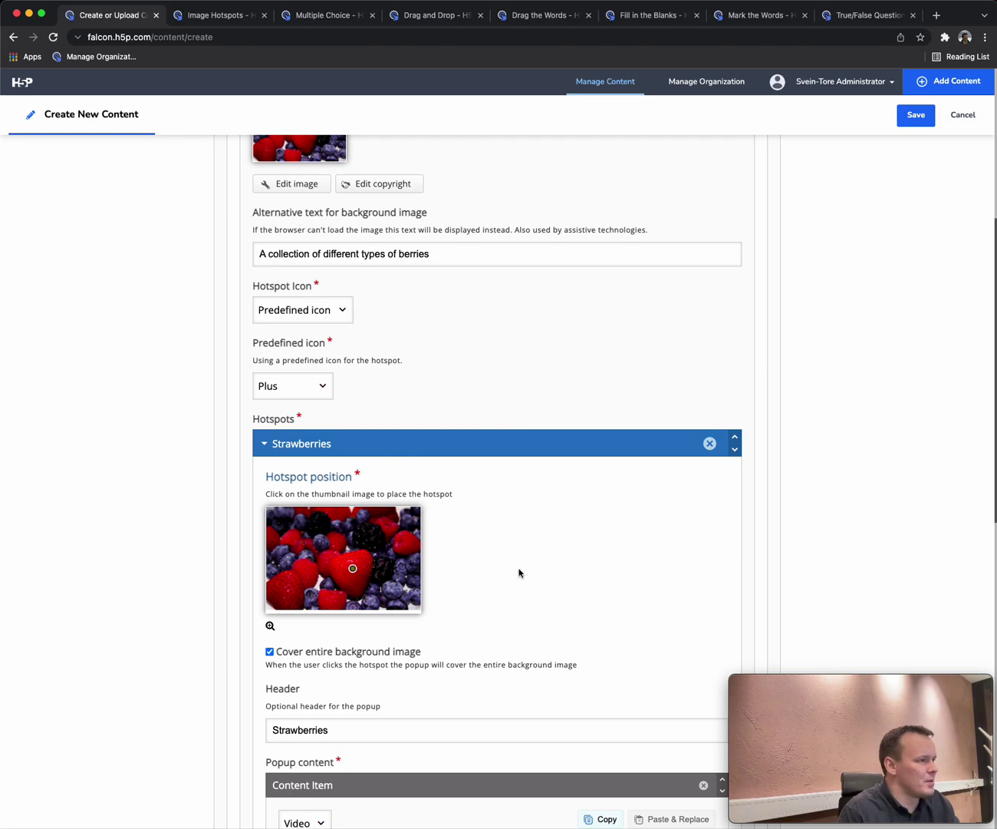
scroll(525, 561, "down", 10)
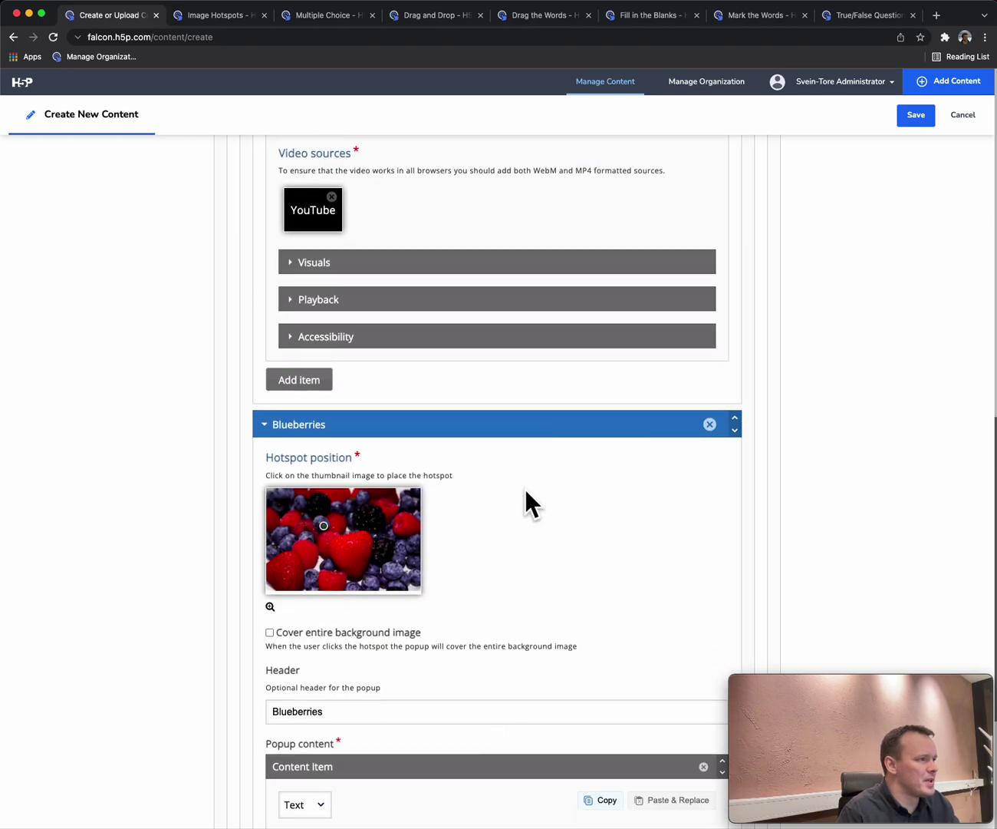
scroll(483, 606, "down", 17)
scroll(507, 599, "down", 10)
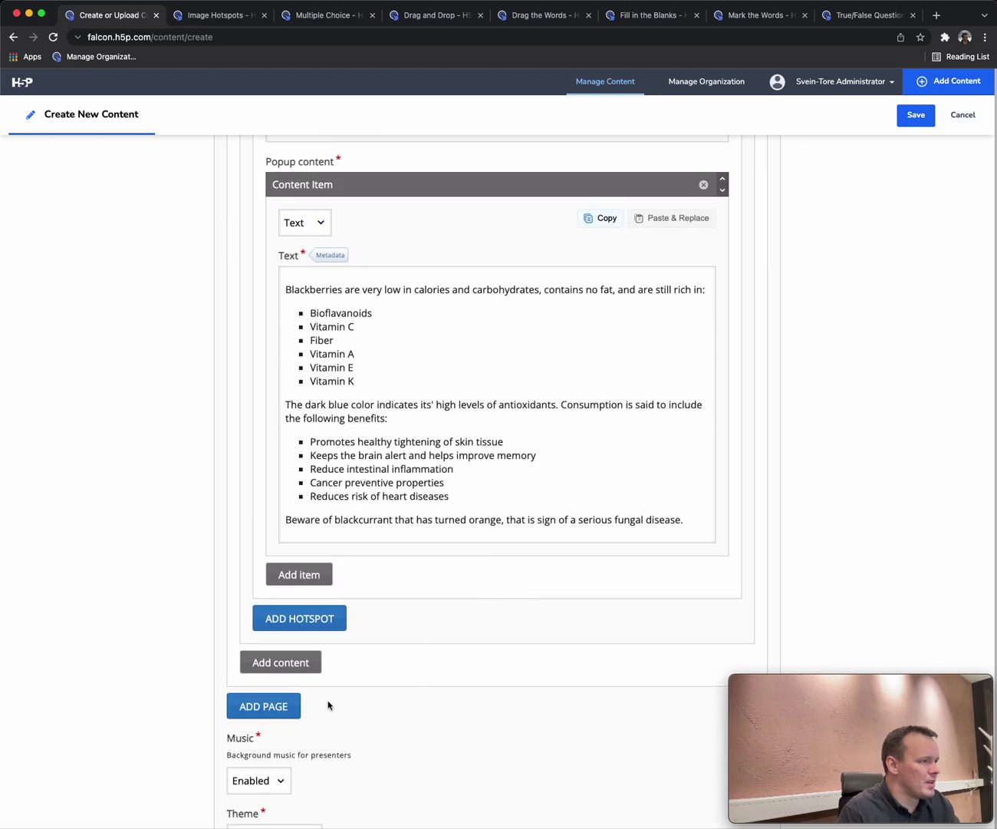
- Add a second page holding a copy of the blackcurrant Multiple Choice question
left_click(275, 706)
scroll(415, 673, "down", 5)
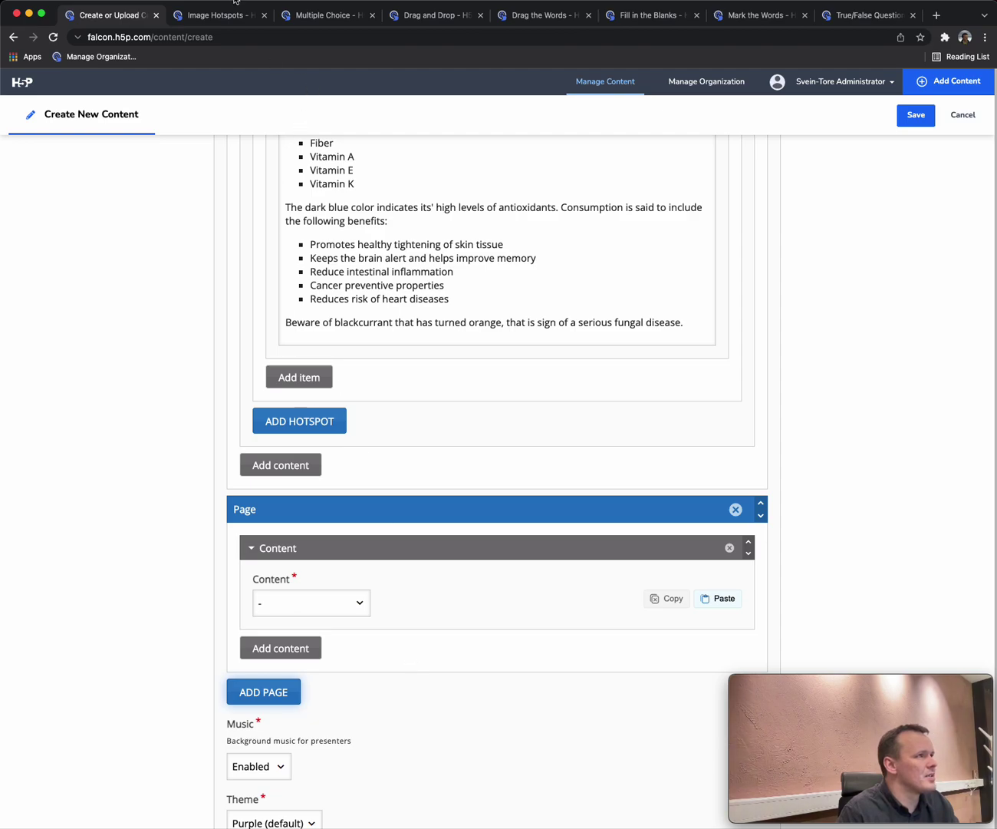
left_click(323, 17)
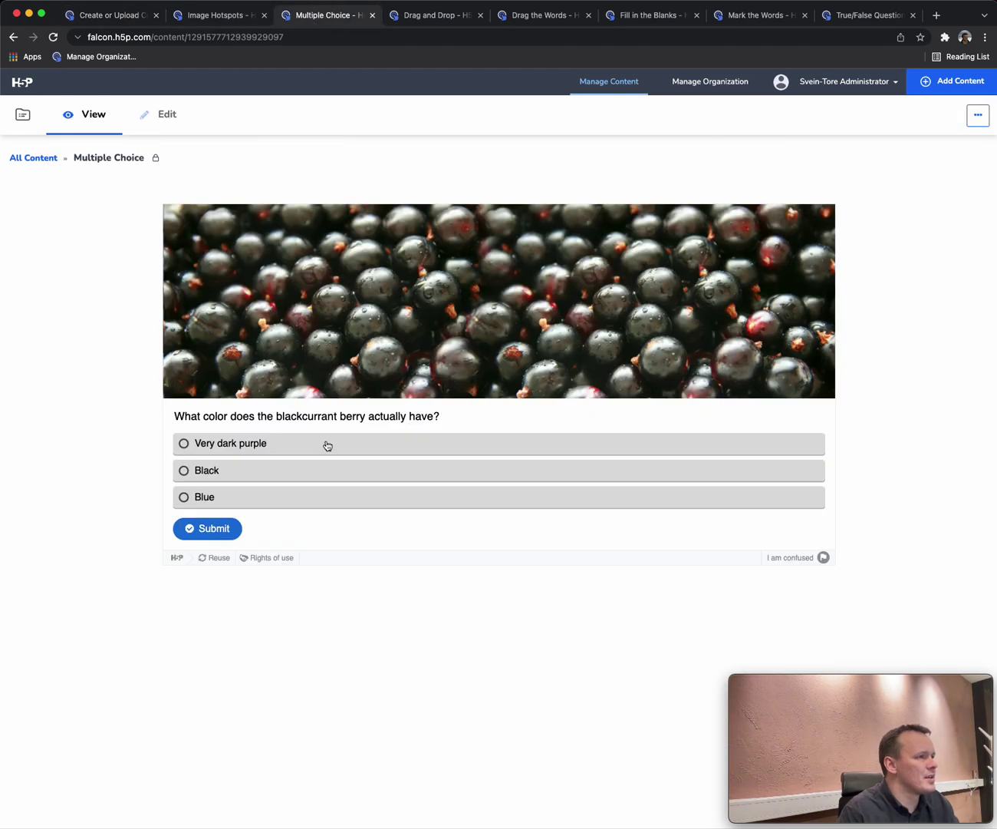
left_click(216, 559)
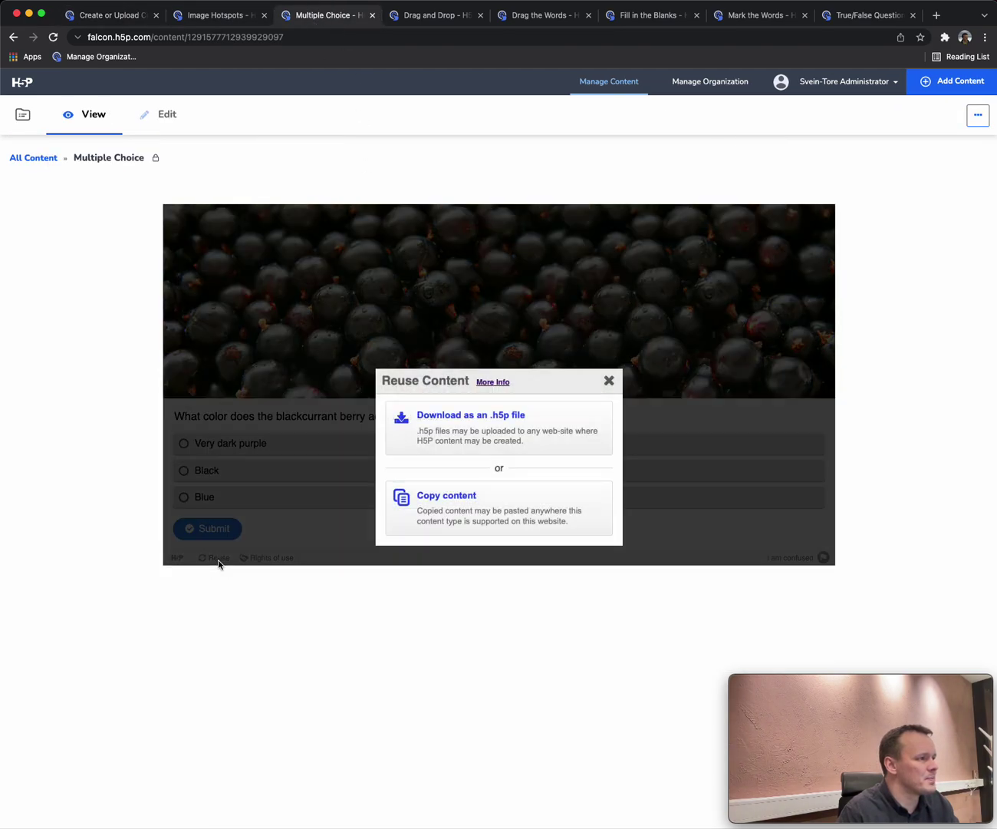
left_click(558, 506)
left_click(124, 22)
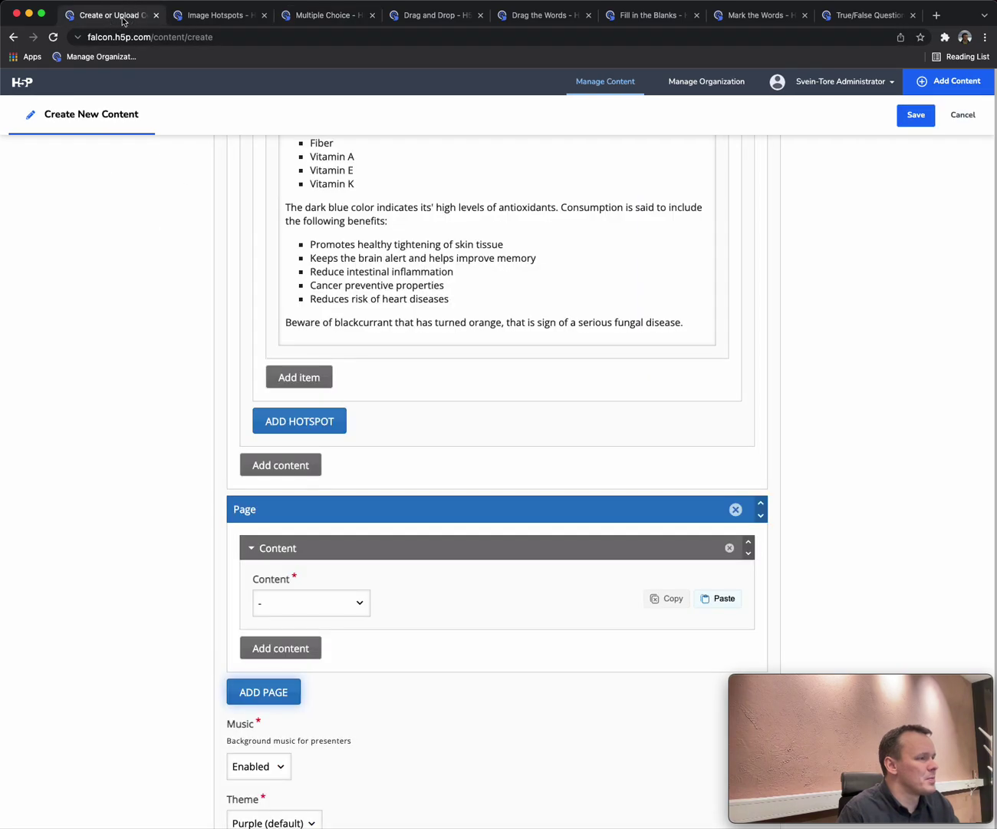
left_click(723, 599)
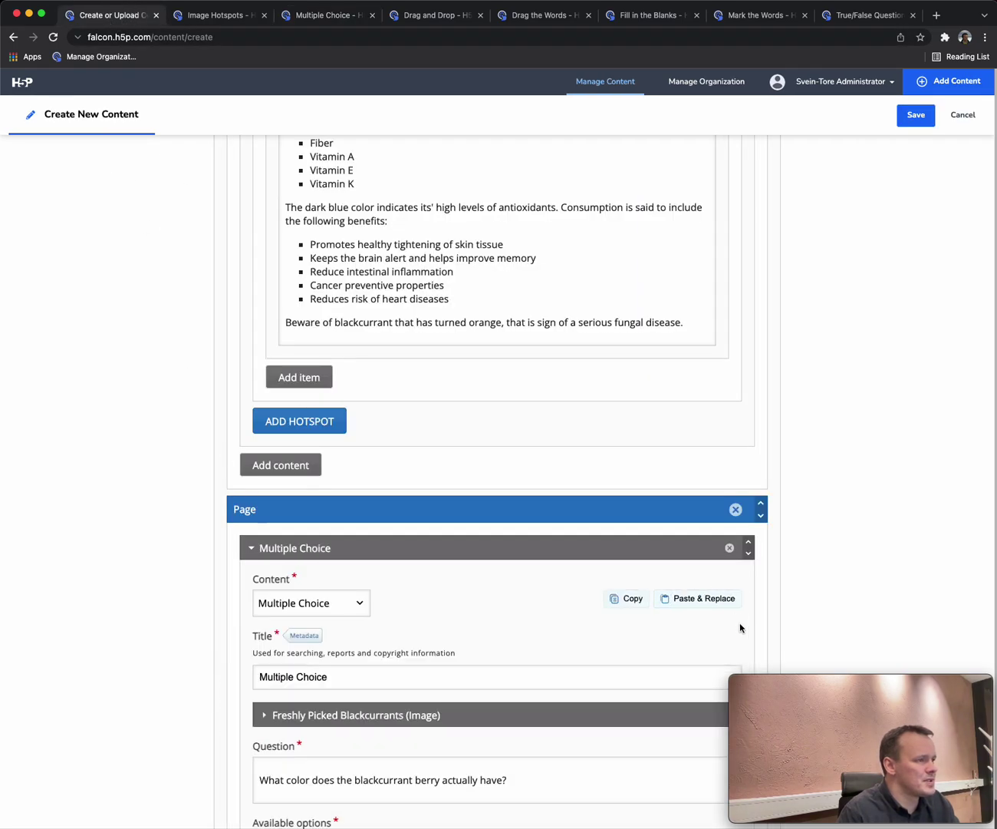
- Add an empty third page to Berry Chase
scroll(652, 597, "down", 15)
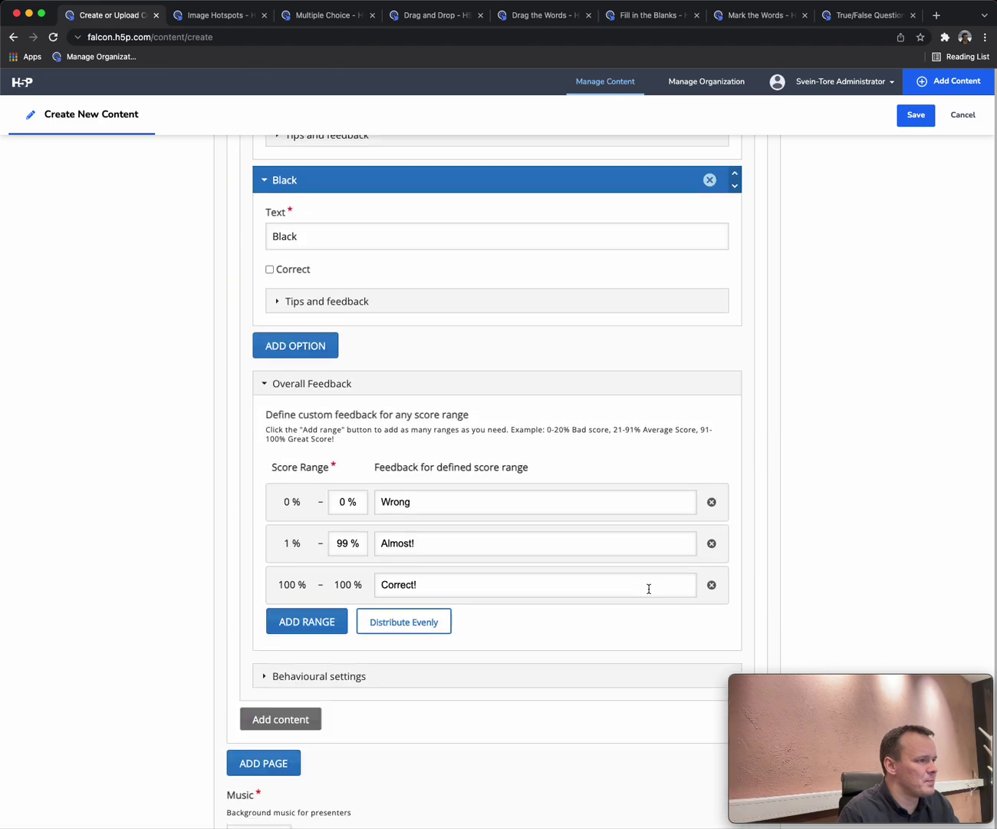
left_click(296, 703)
scroll(484, 657, "down", 5)
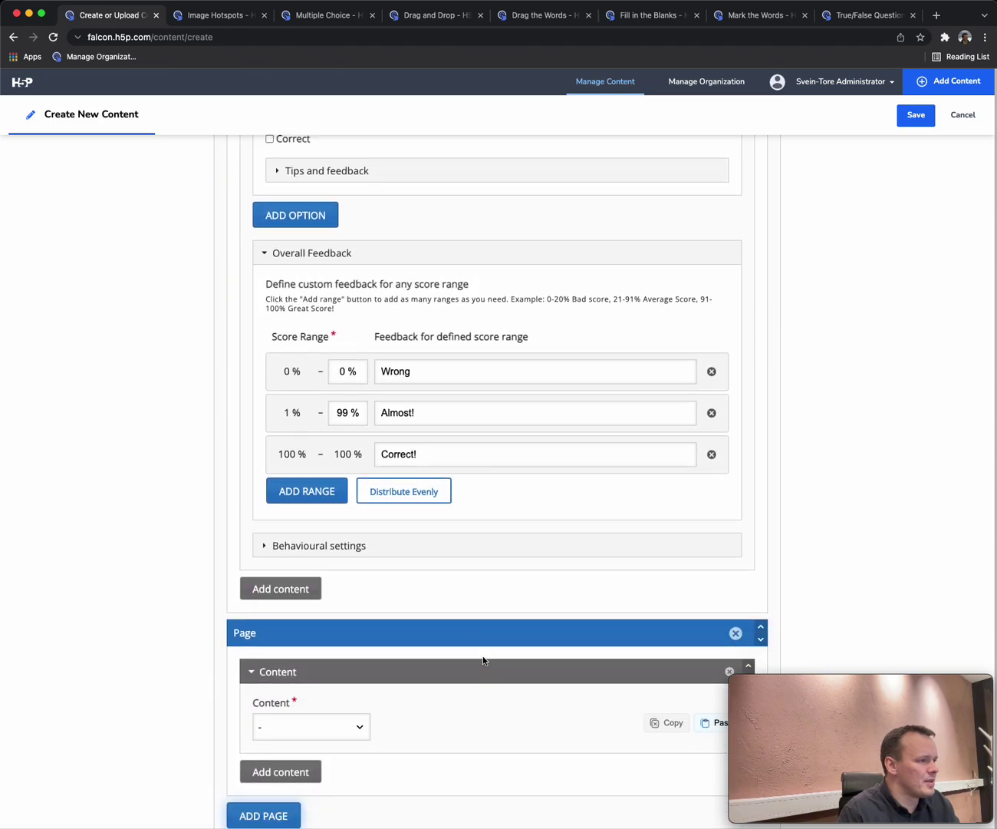
- Paste a copy of the strawberry Drag and Drop task into page three
left_click(424, 17)
left_click(215, 733)
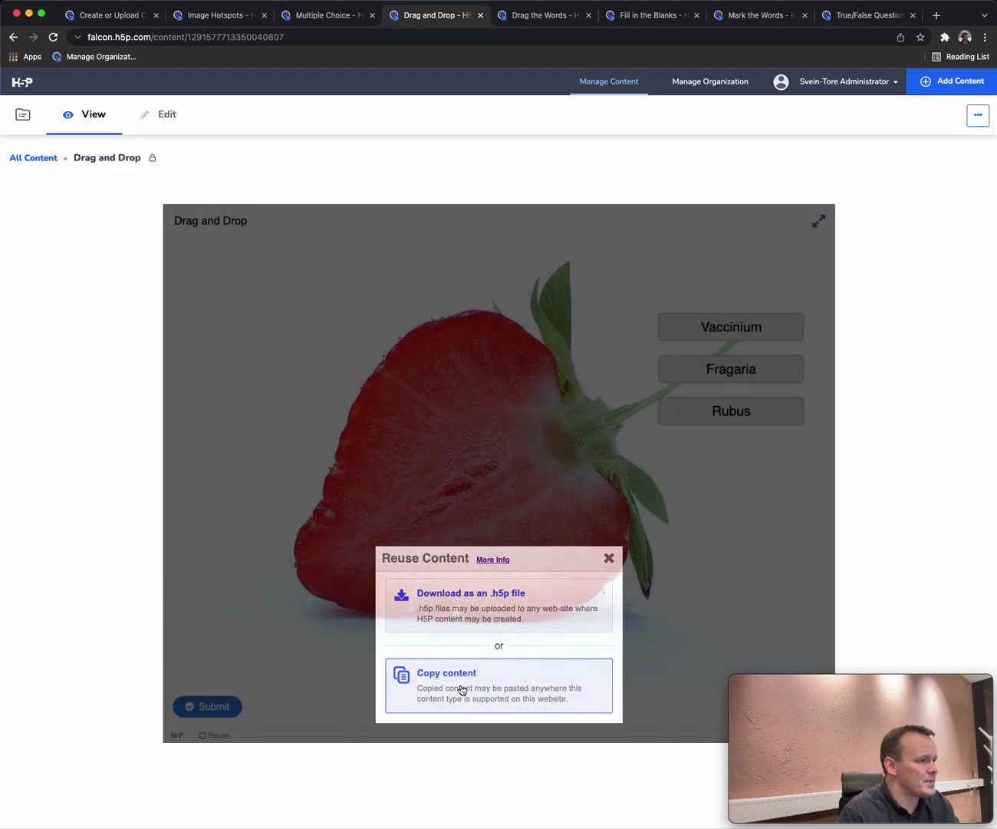
left_click(461, 690)
left_click(136, 15)
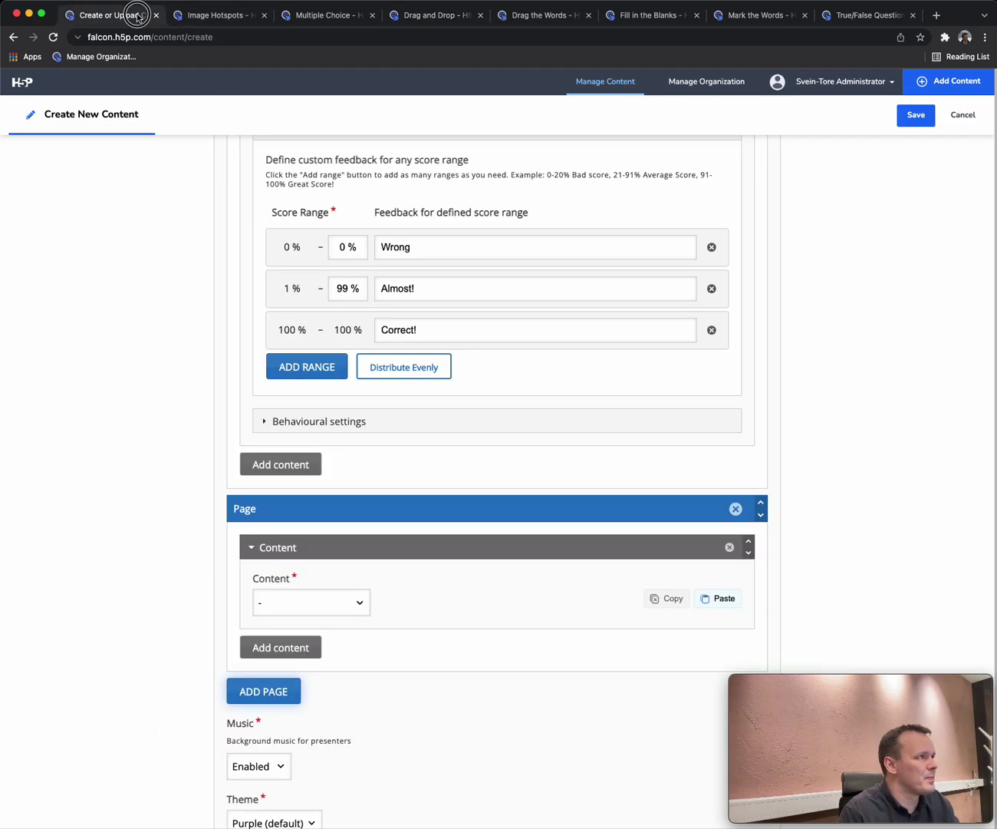
left_click(718, 598)
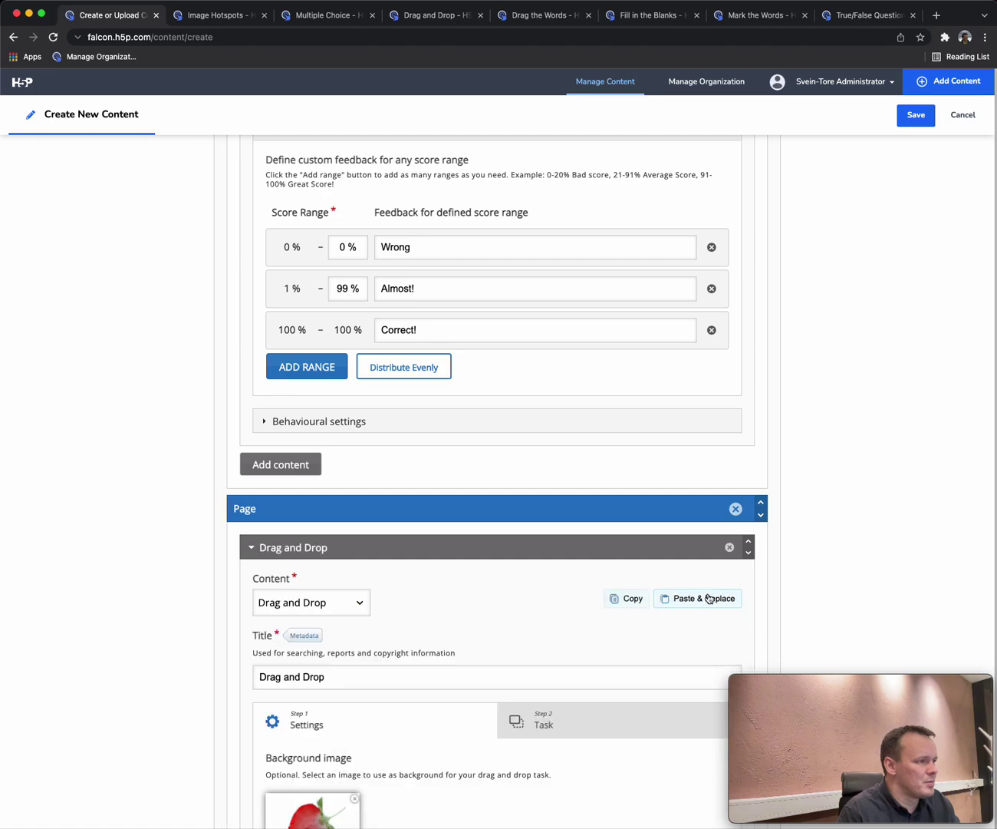
scroll(631, 582, "down", 6)
scroll(630, 583, "down", 3)
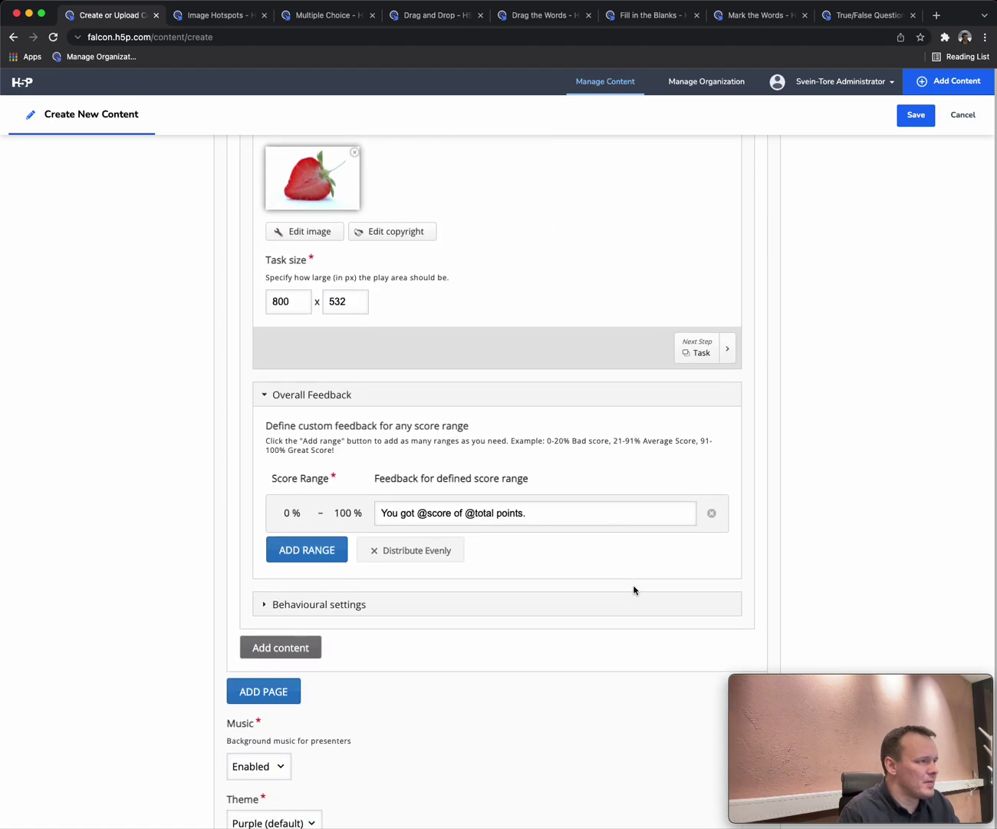
- Add a fourth page with the copied berry colours Drag the Words task, then a fifth page
left_click(266, 692)
scroll(399, 691, "down", 5)
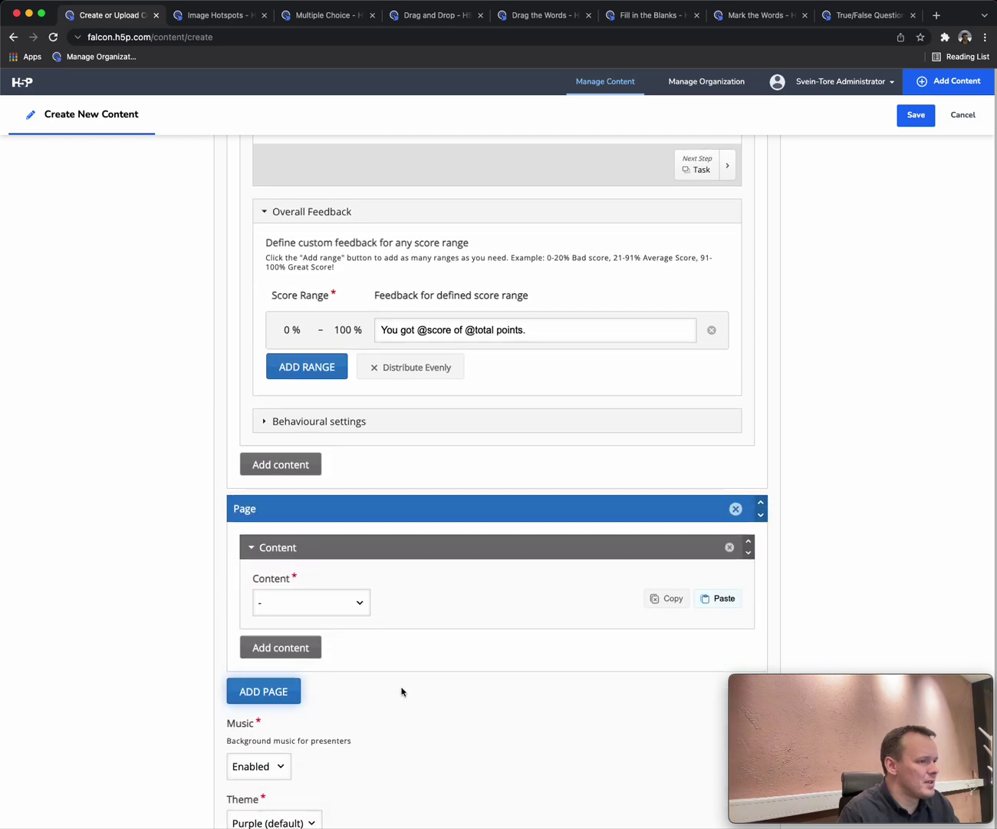
left_click(537, 16)
left_click(214, 348)
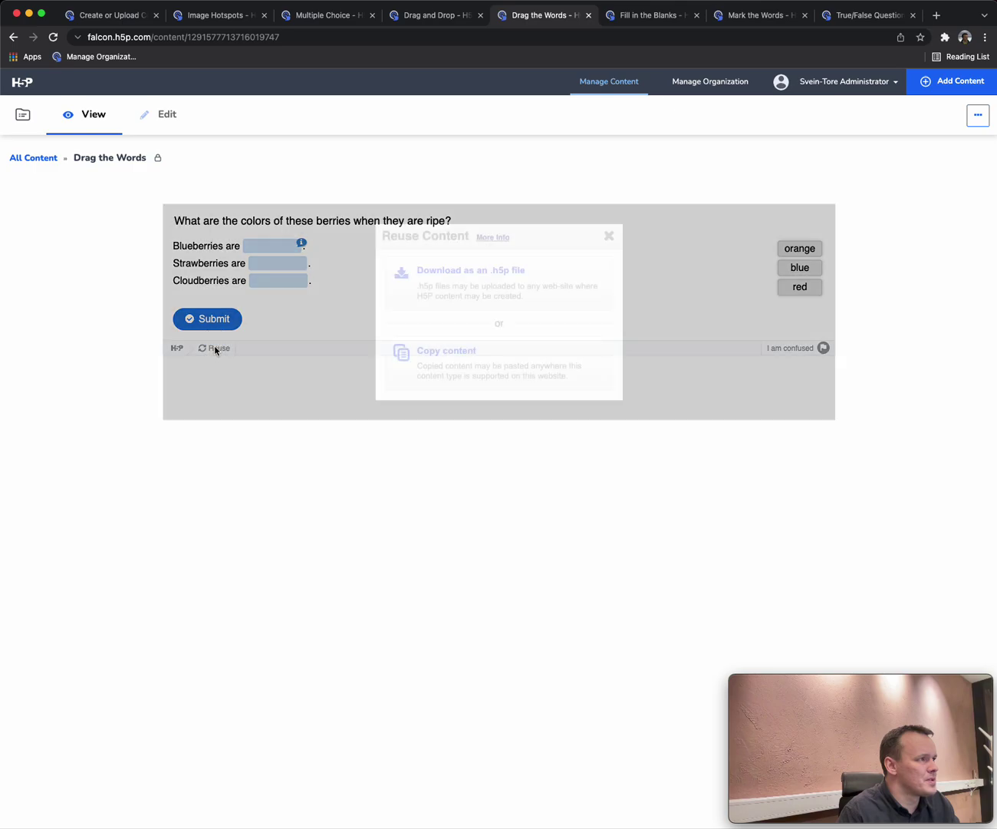
left_click(477, 358)
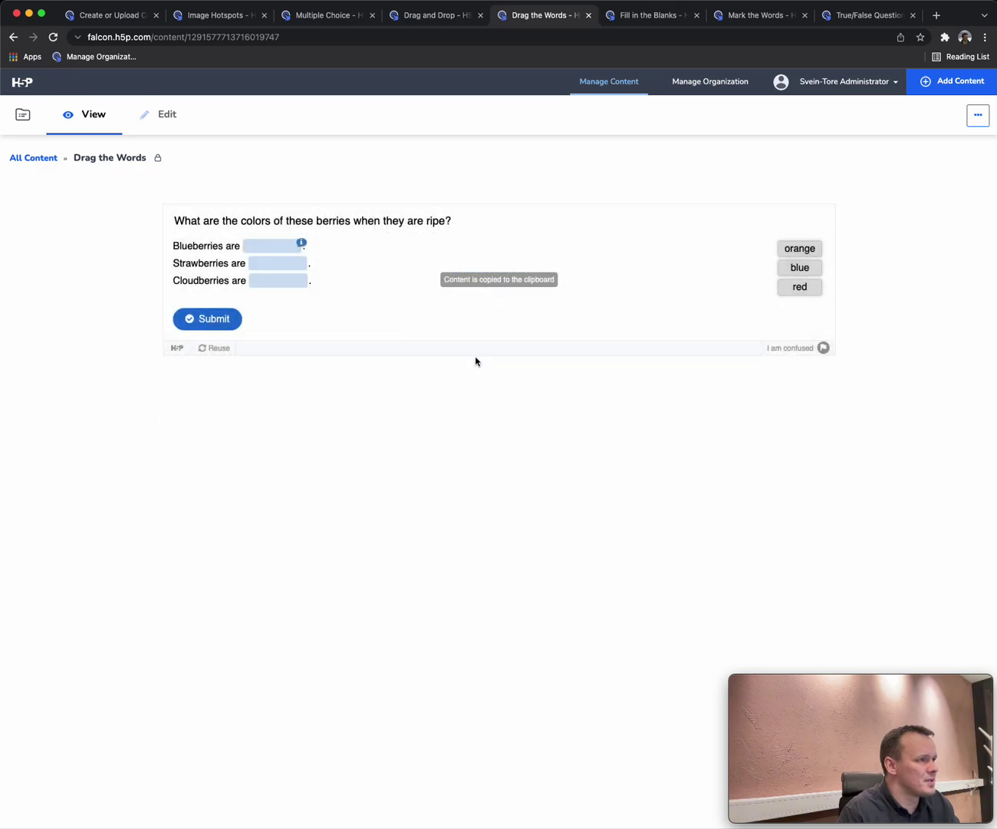
left_click(108, 16)
left_click(733, 598)
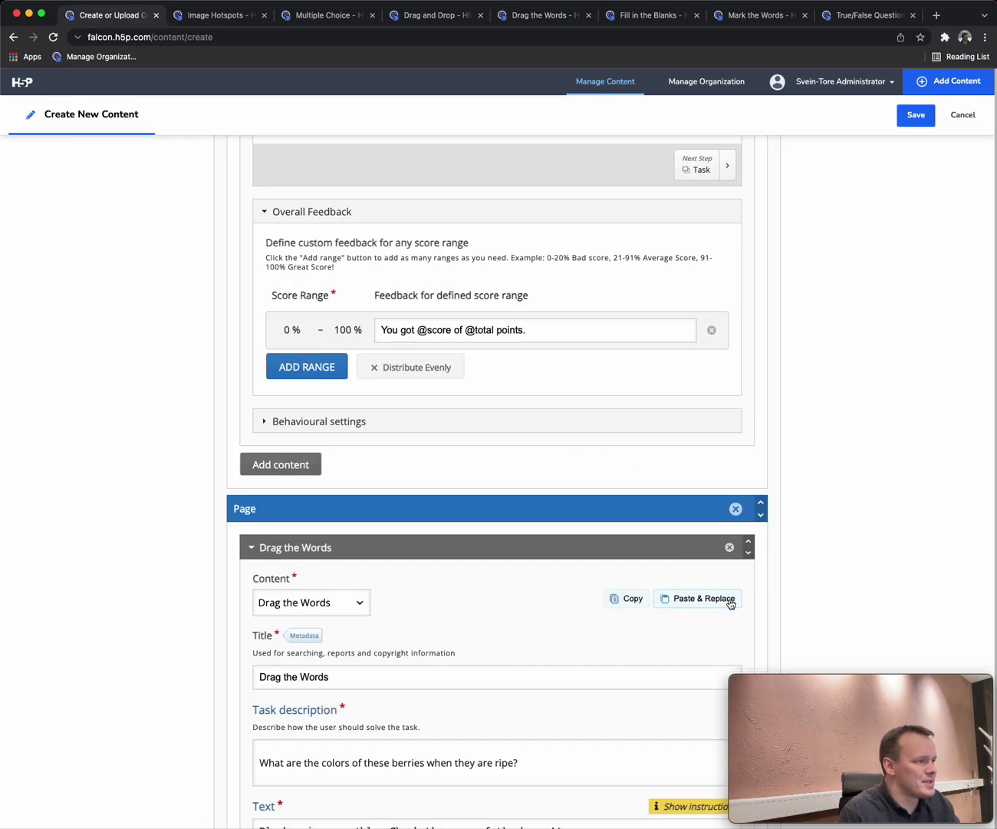
scroll(499, 467, "down", 6)
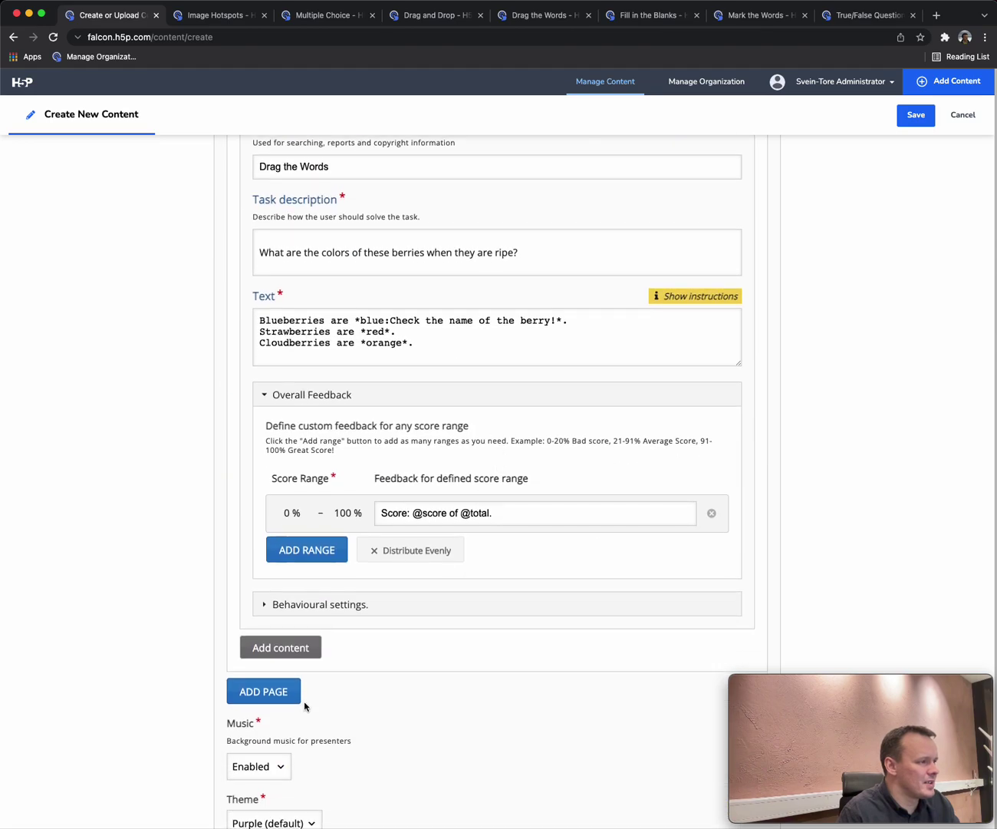
left_click(246, 692)
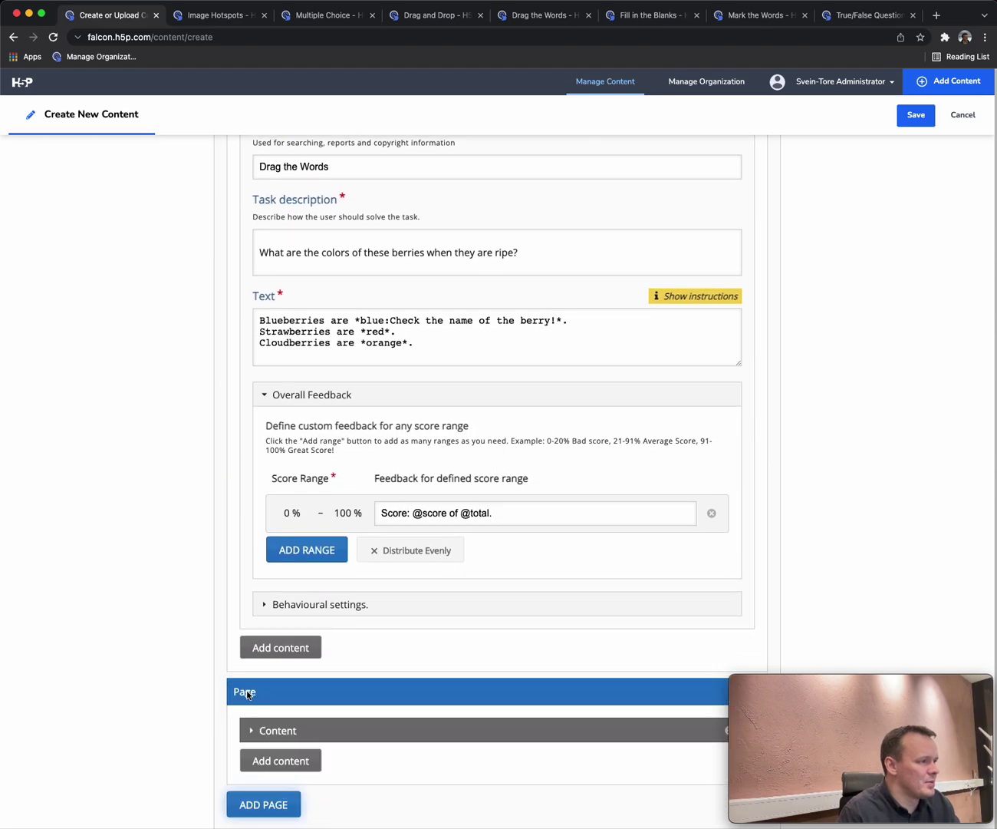
- Paste a copy of the Fill in the Blanks activity into page five
left_click(652, 16)
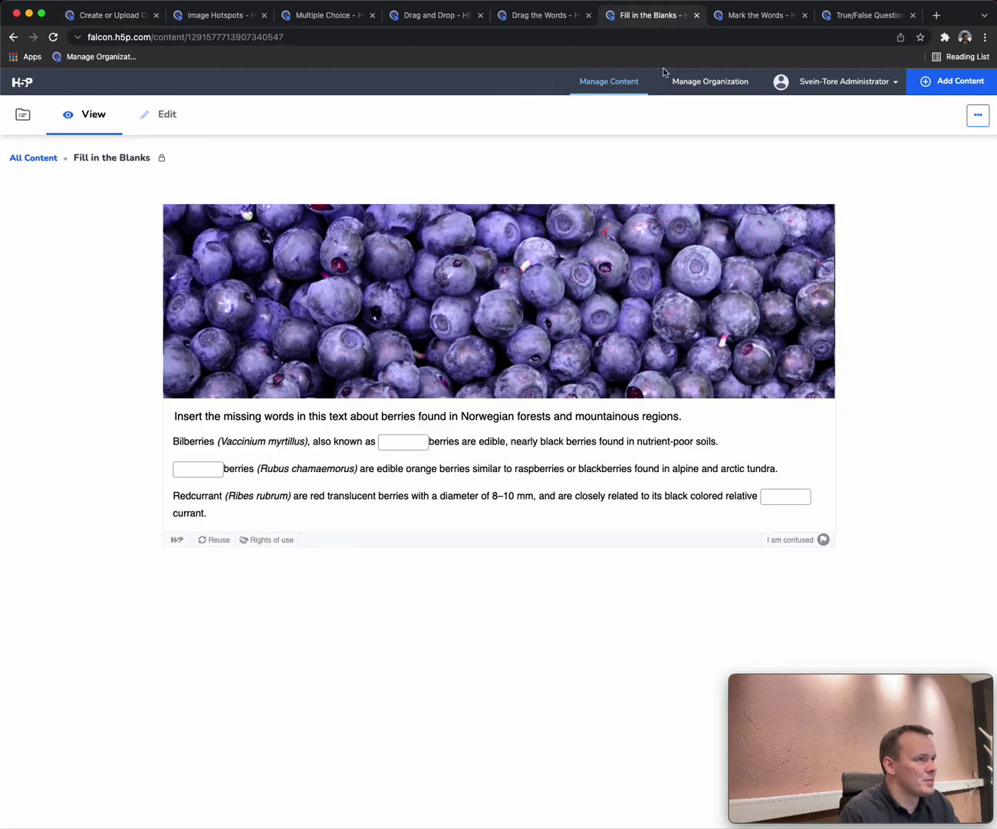
left_click(227, 540)
left_click(483, 499)
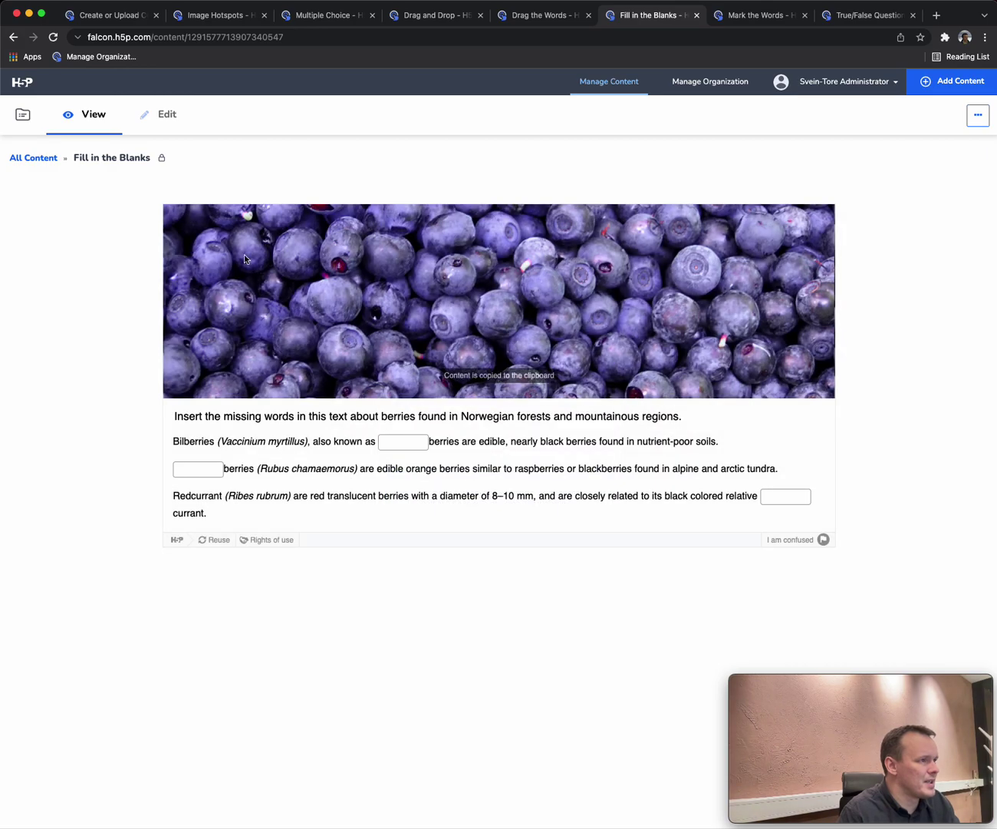
left_click(103, 17)
scroll(401, 435, "down", 3)
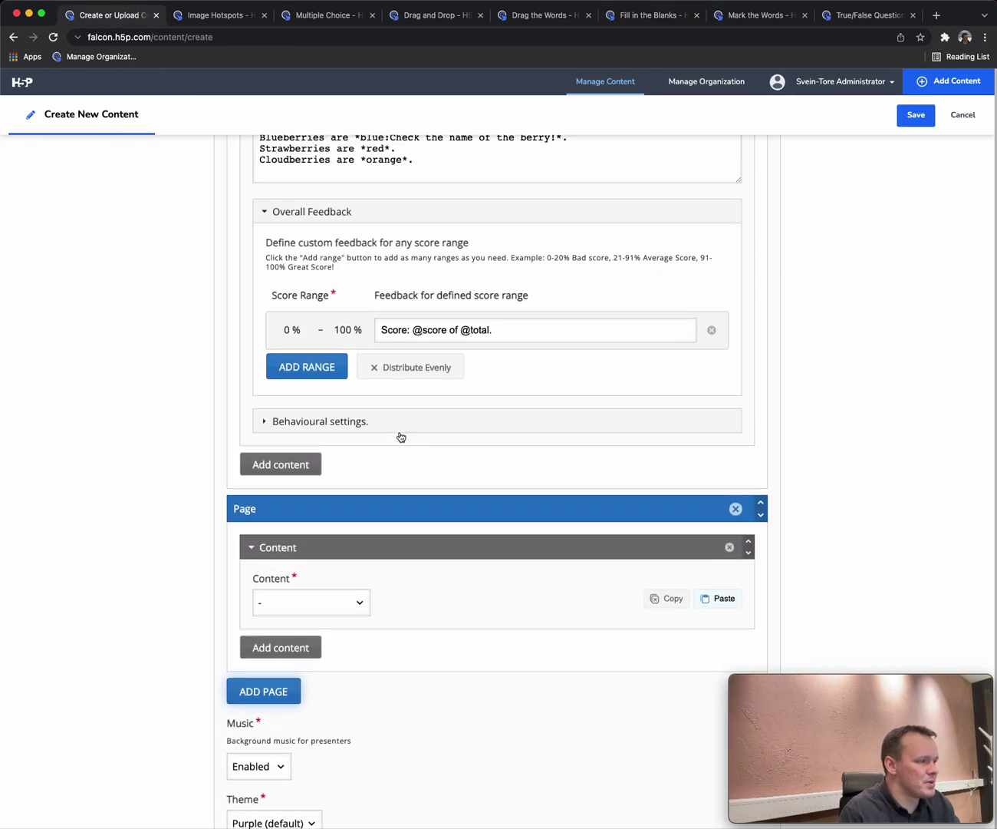
left_click(732, 600)
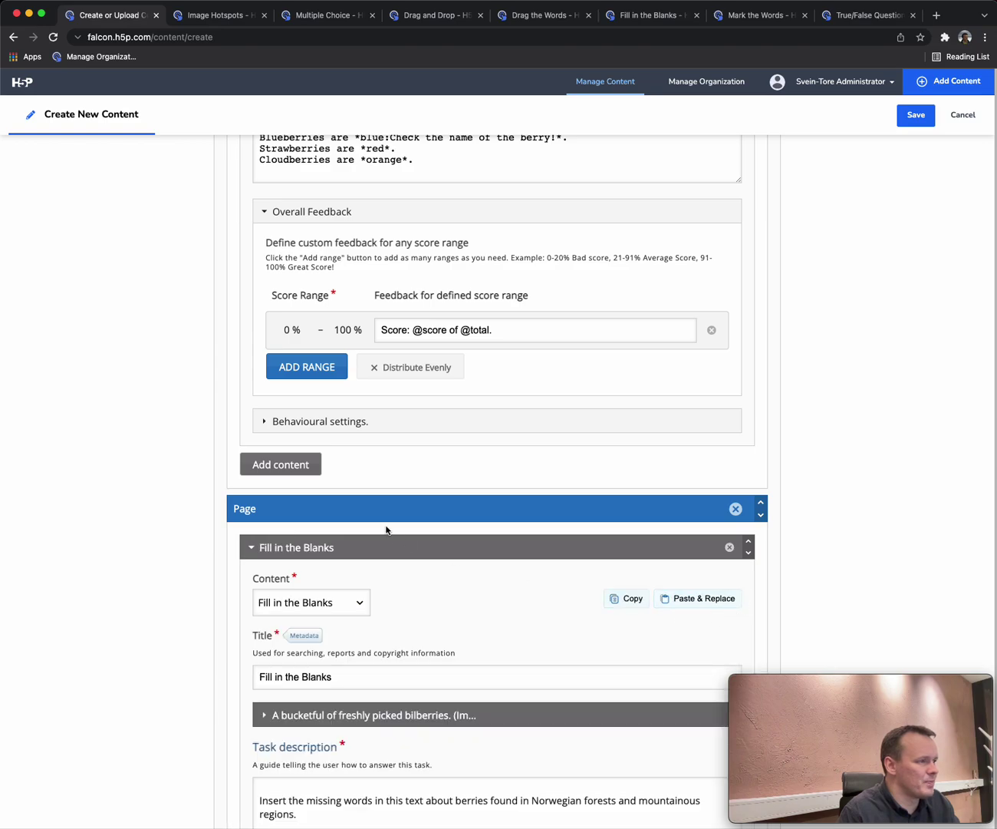
scroll(391, 530, "down", 4)
scroll(394, 531, "down", 10)
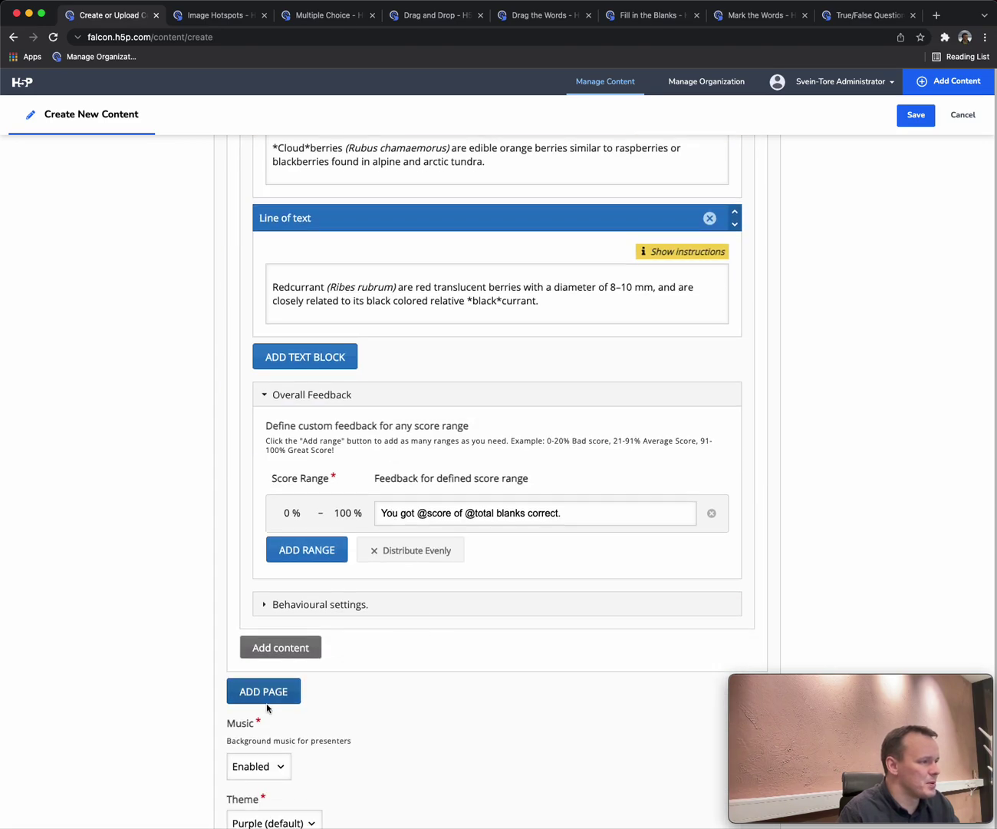
- Add a sixth page with a copied Mark the Words activity, plus a seventh page
left_click(268, 692)
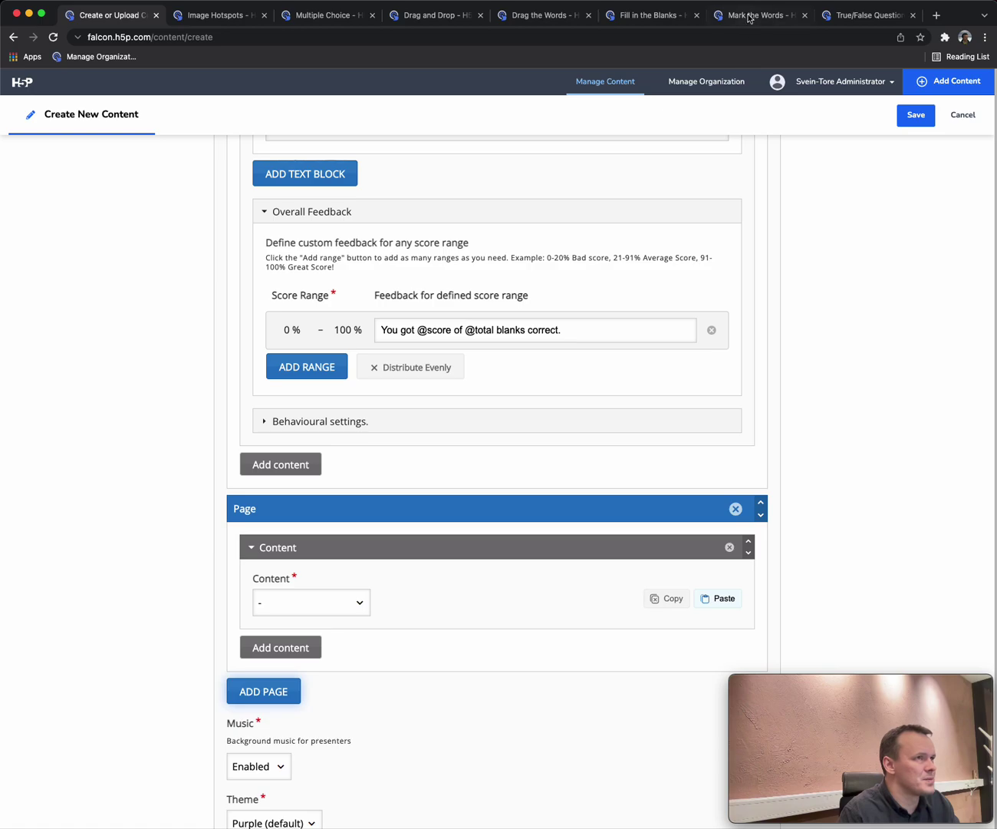
left_click(750, 18)
left_click(215, 374)
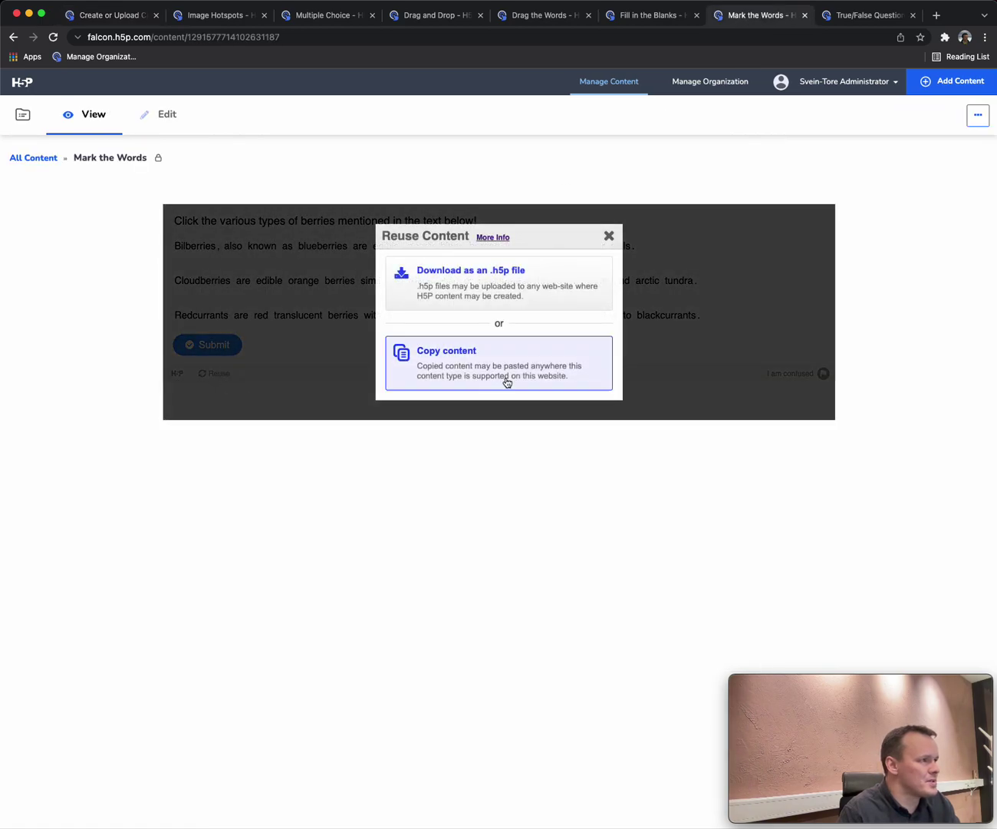
left_click(520, 369)
left_click(114, 15)
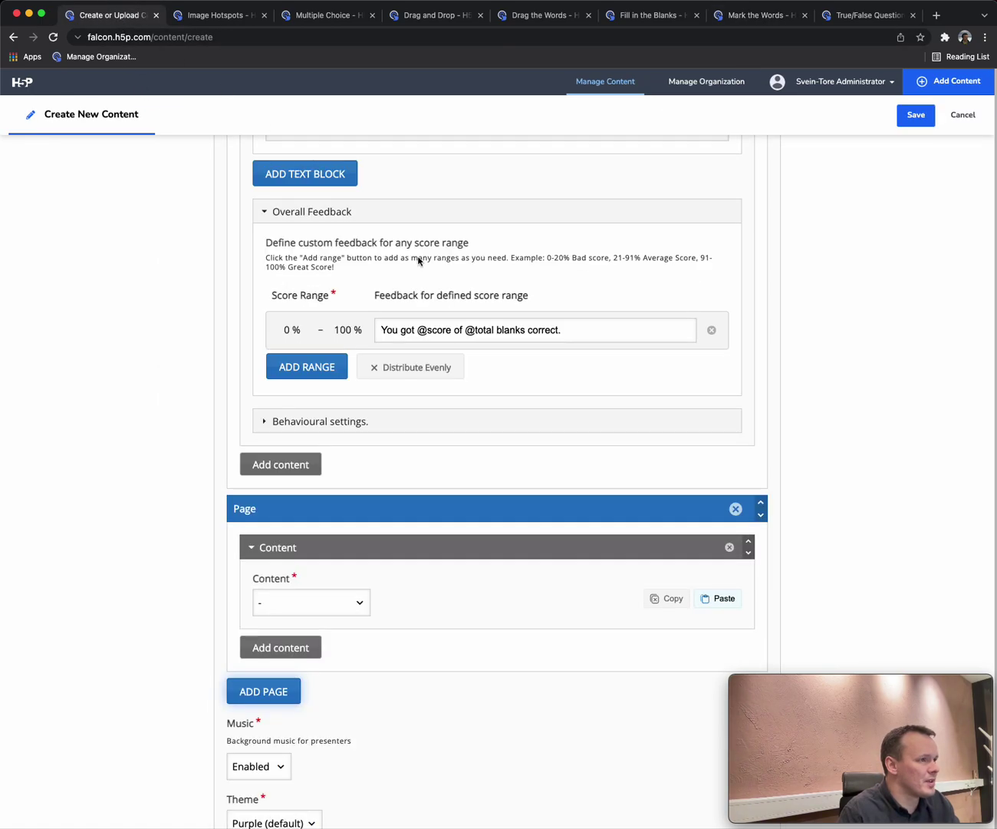
left_click(713, 598)
scroll(492, 579, "down", 8)
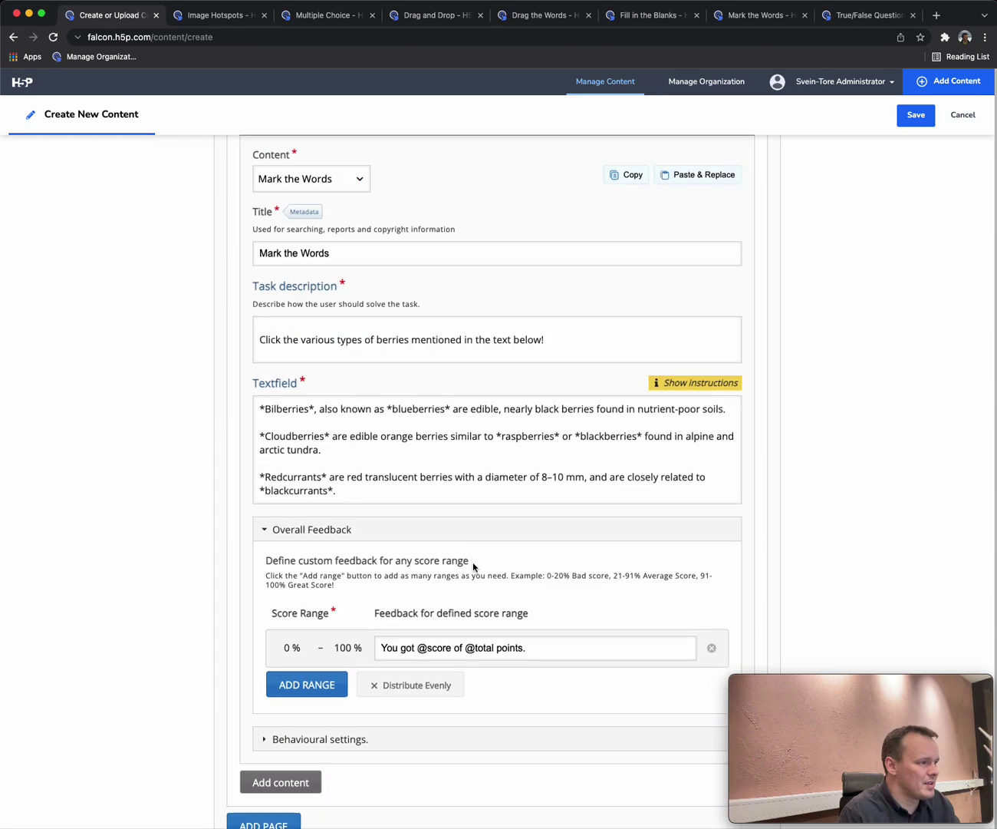
left_click(274, 691)
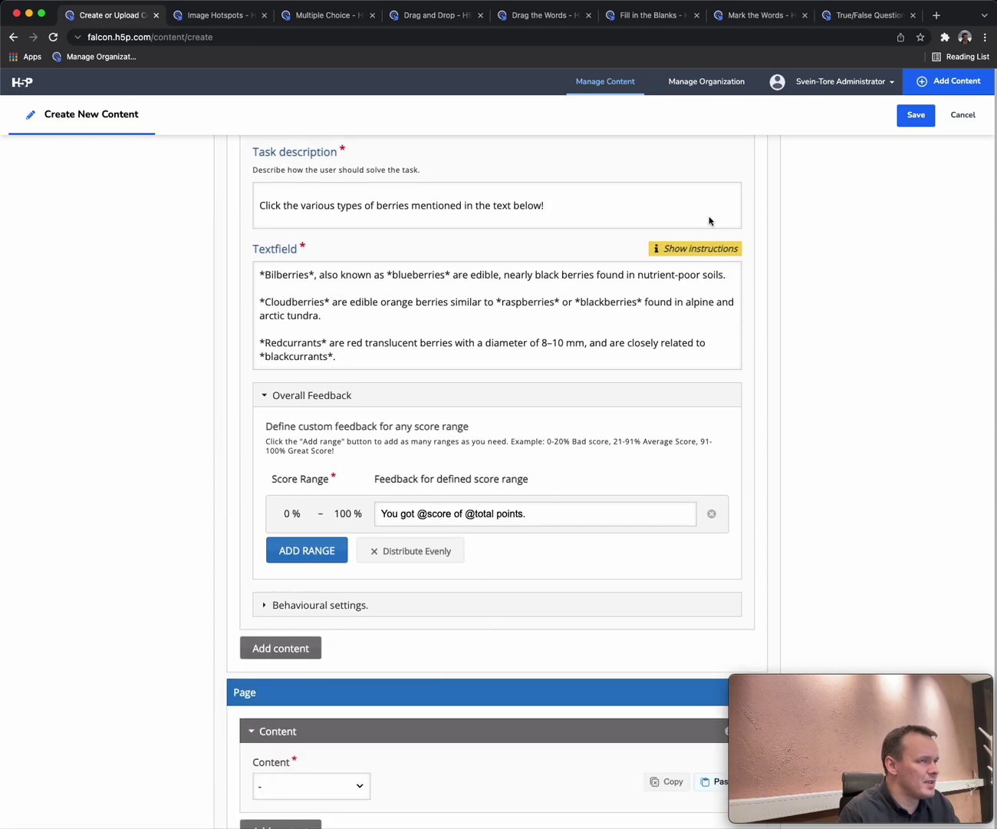
left_click(873, 17)
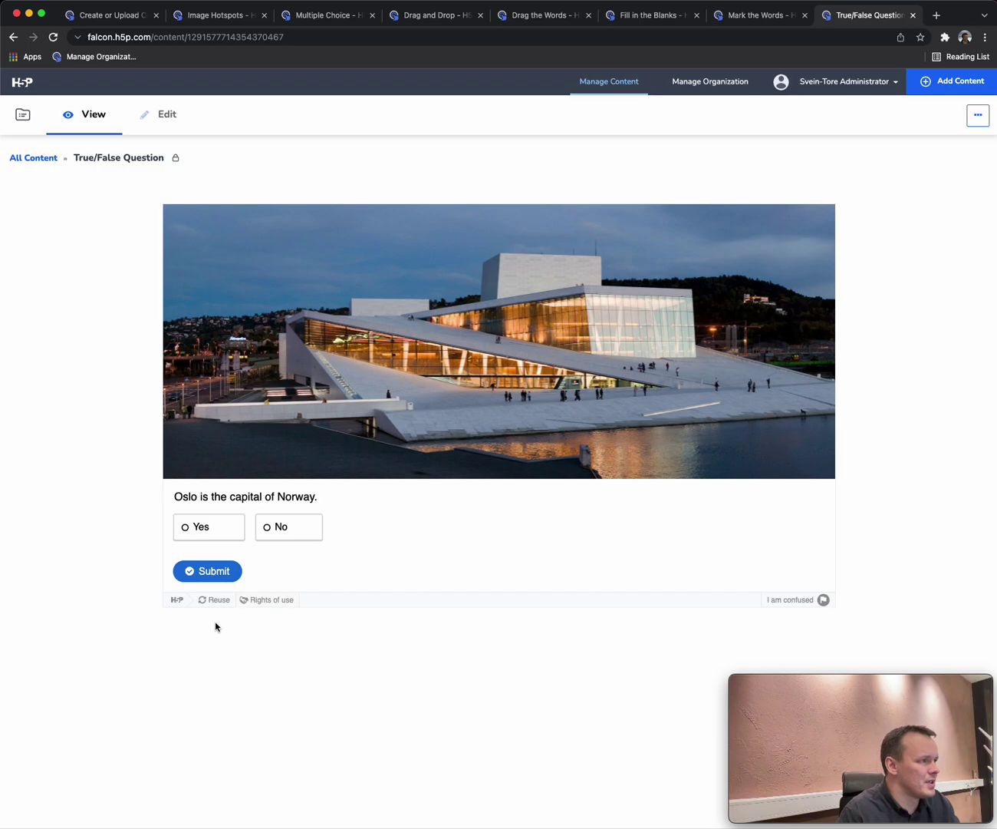
- Paste a copy of the Oslo True/False Question (answer True) into page seven
left_click(212, 600)
left_click(512, 558)
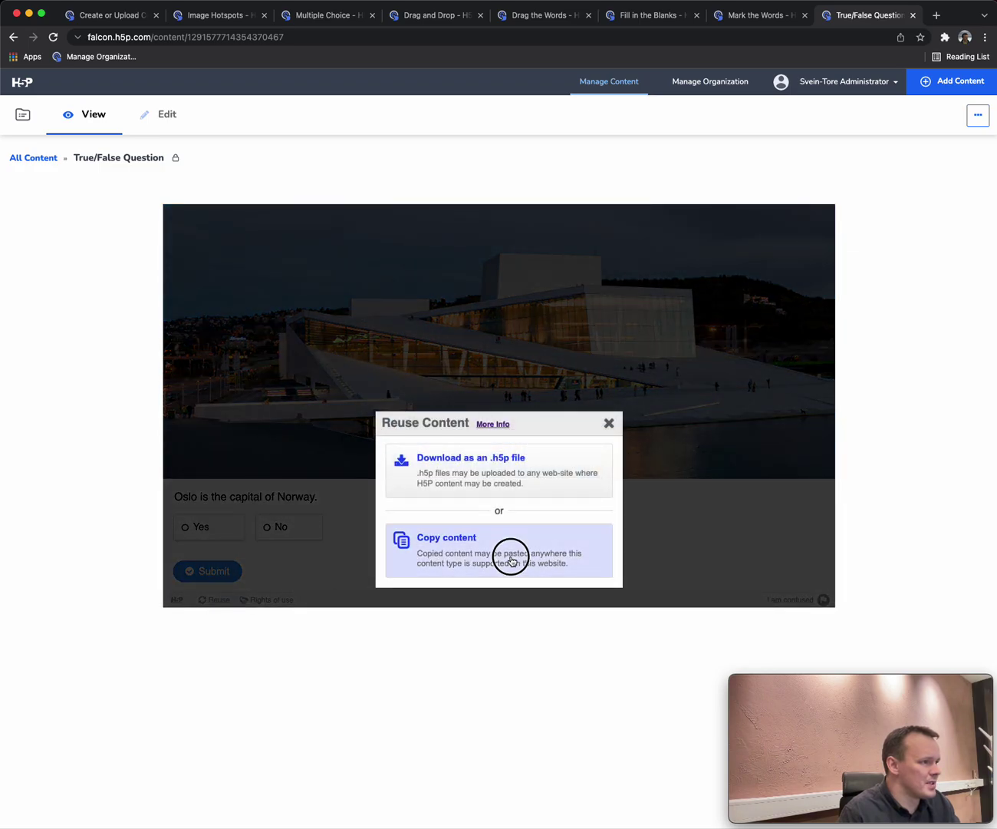
left_click(122, 15)
scroll(728, 599, "down", 3)
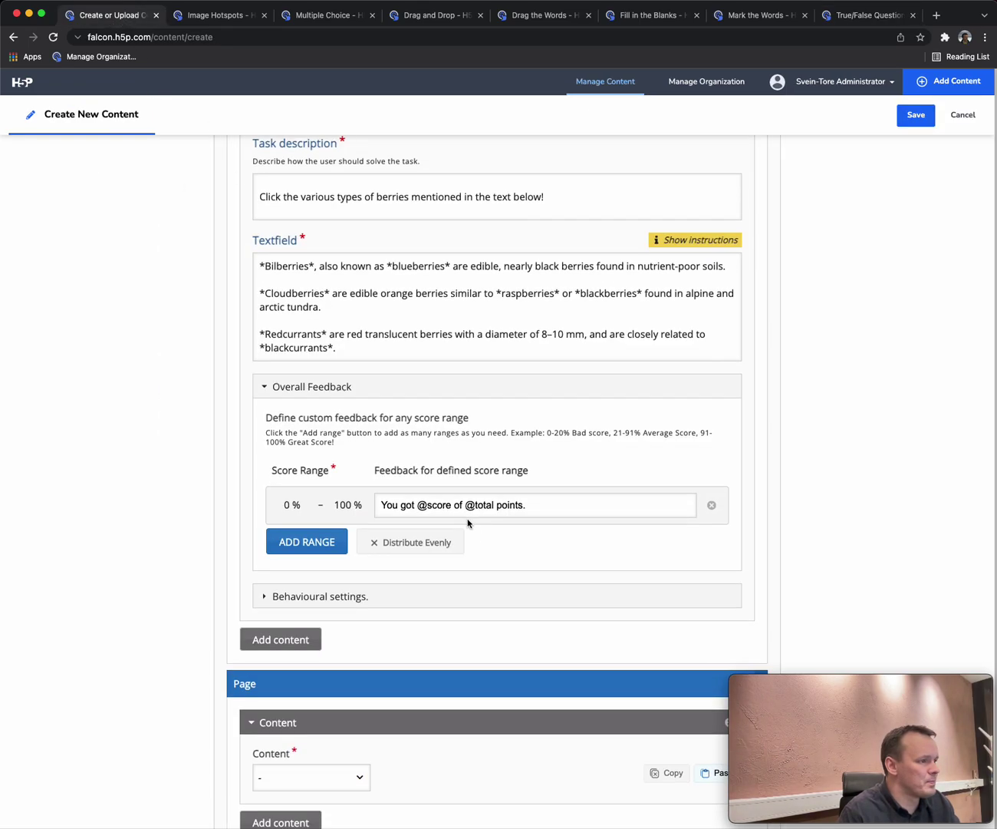
left_click(724, 599)
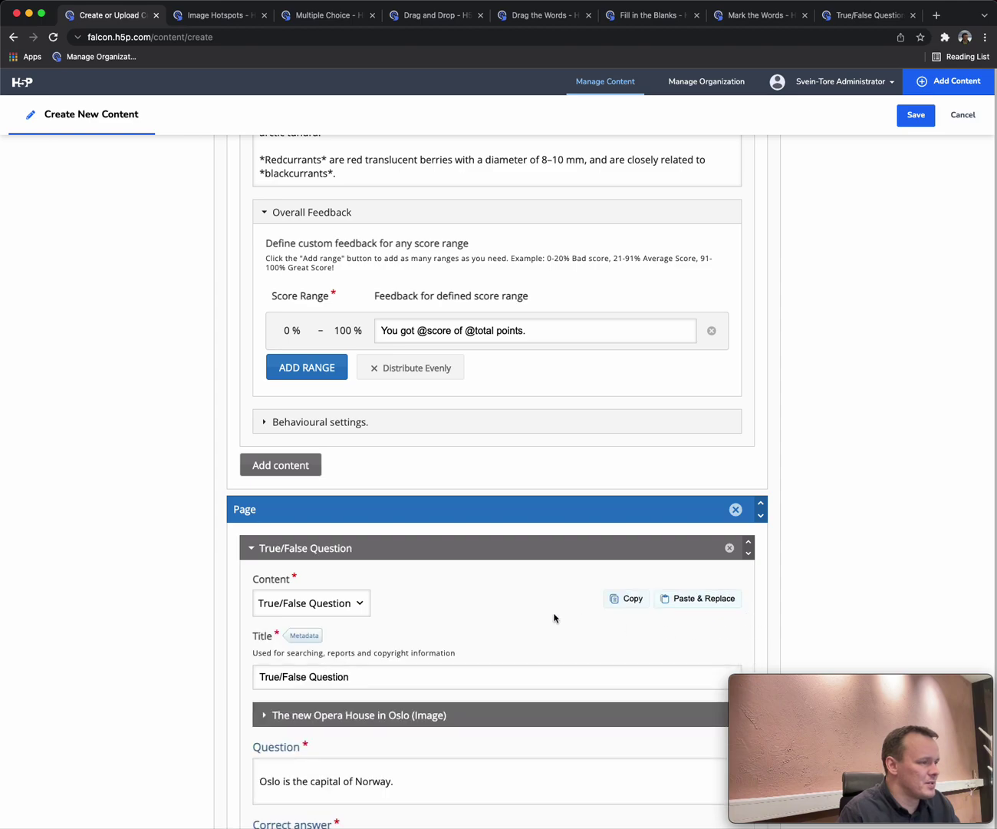
scroll(554, 618, "down", 3)
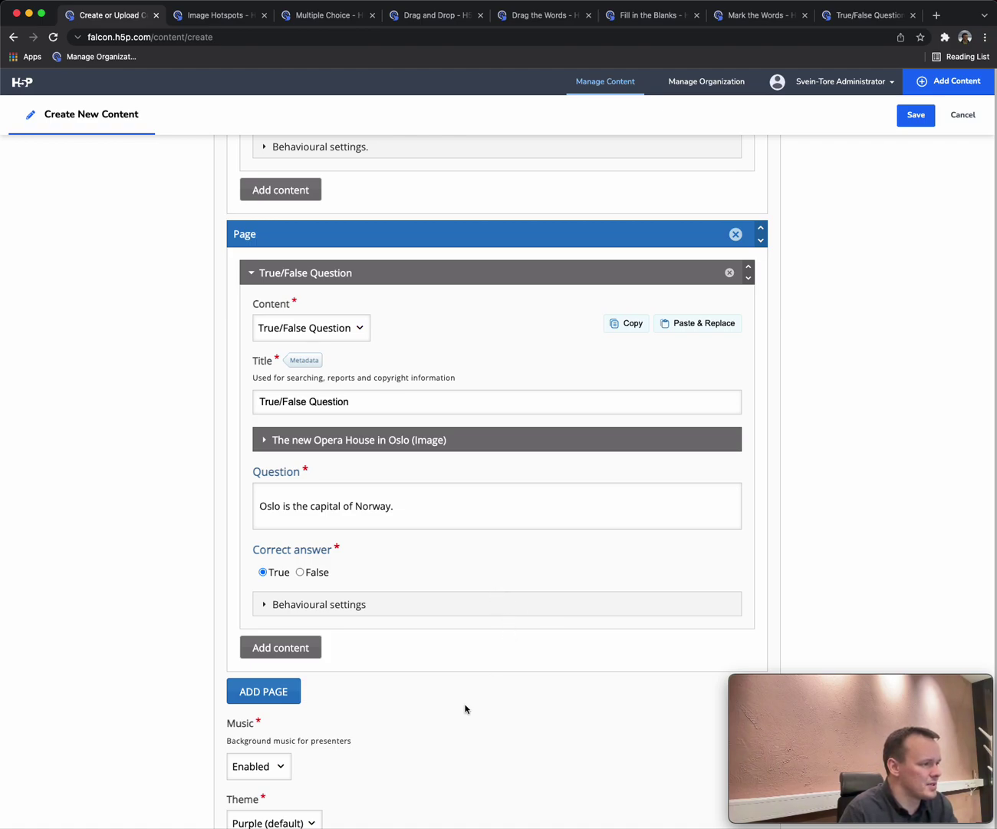
- Keep background music Enabled and the Purple (default) theme, then save Berry Chase
left_click(281, 770)
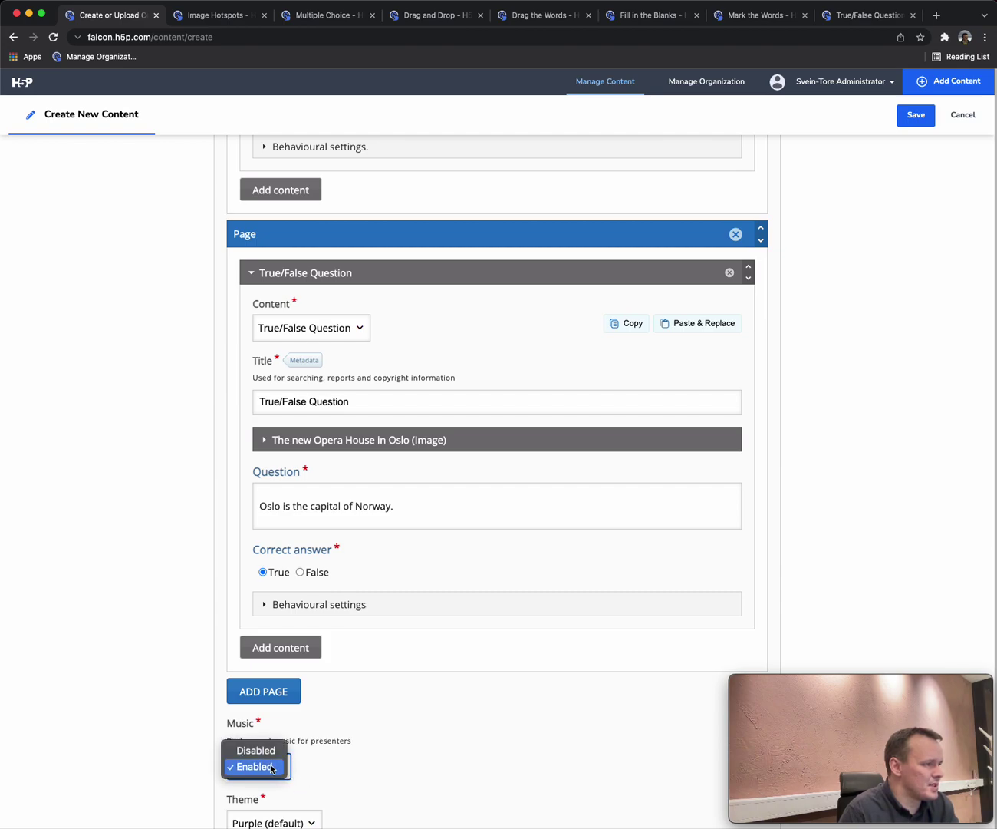
left_click(371, 790)
left_click(316, 819)
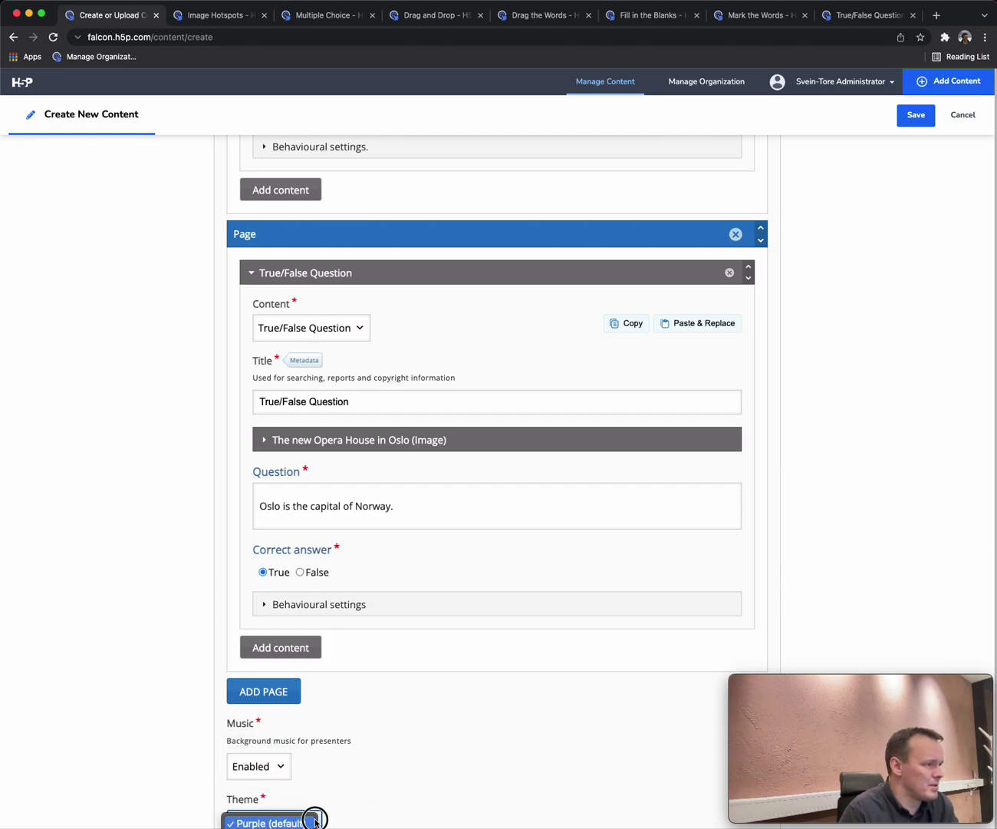
left_click(315, 821)
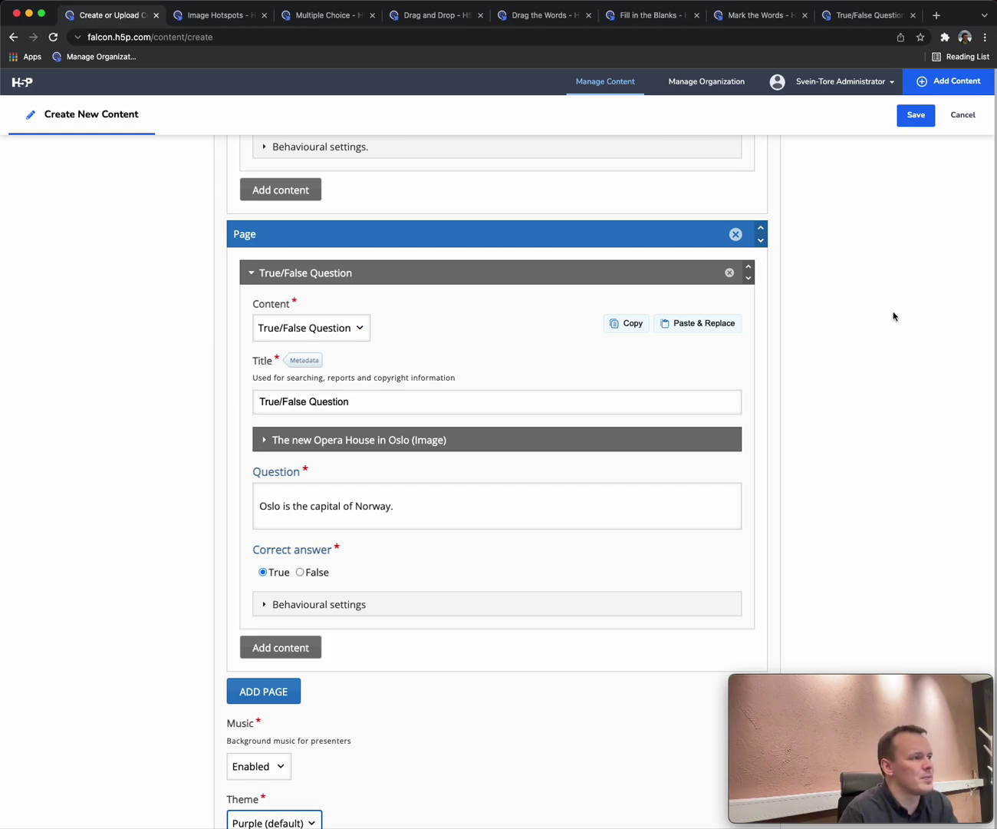
left_click(917, 116)
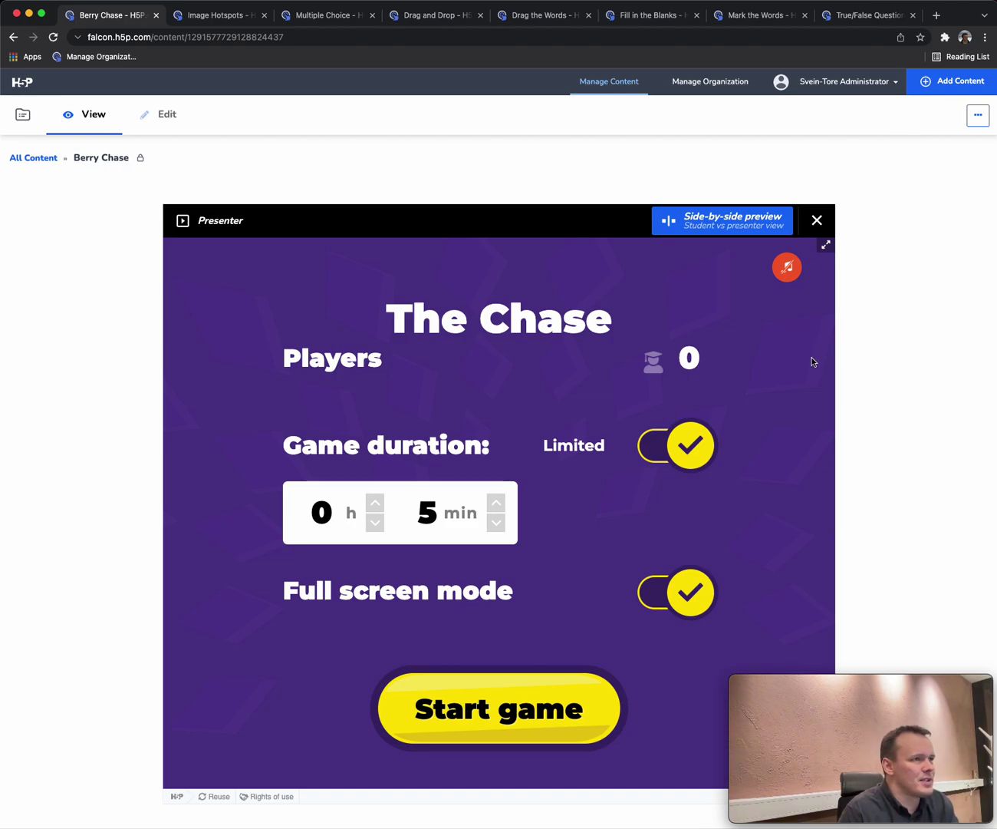
left_click(743, 224)
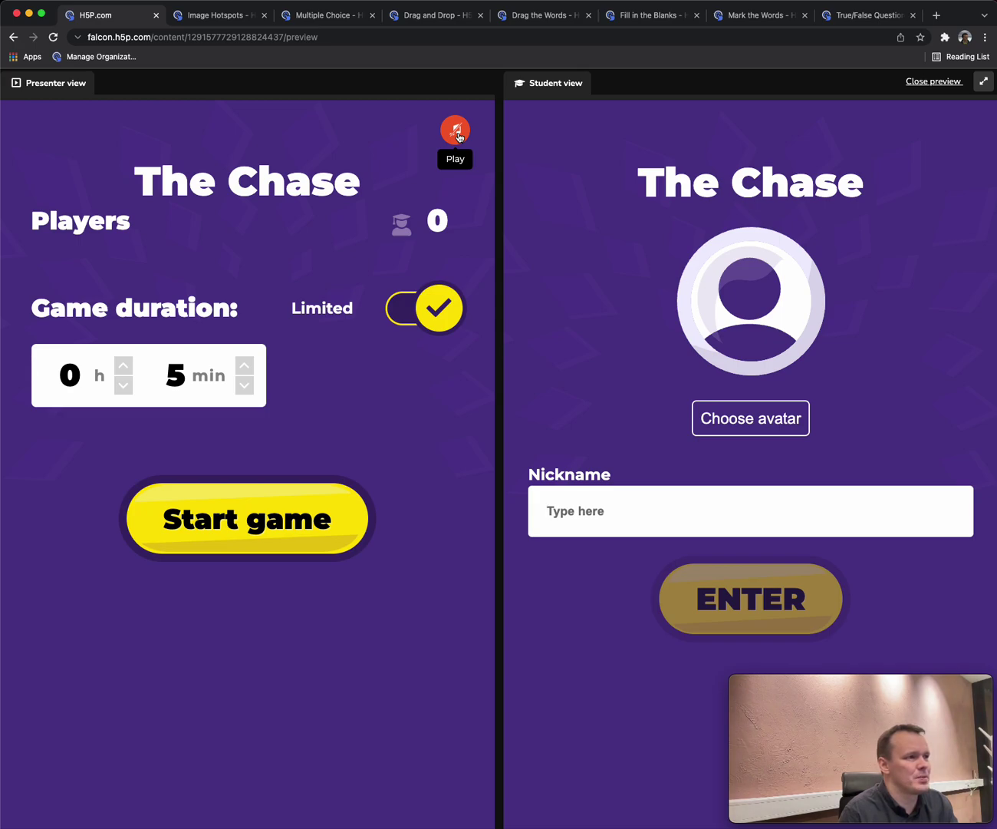
- Join as a student with the first avatar and nickname Falcon, leaving music muted
left_click(456, 131)
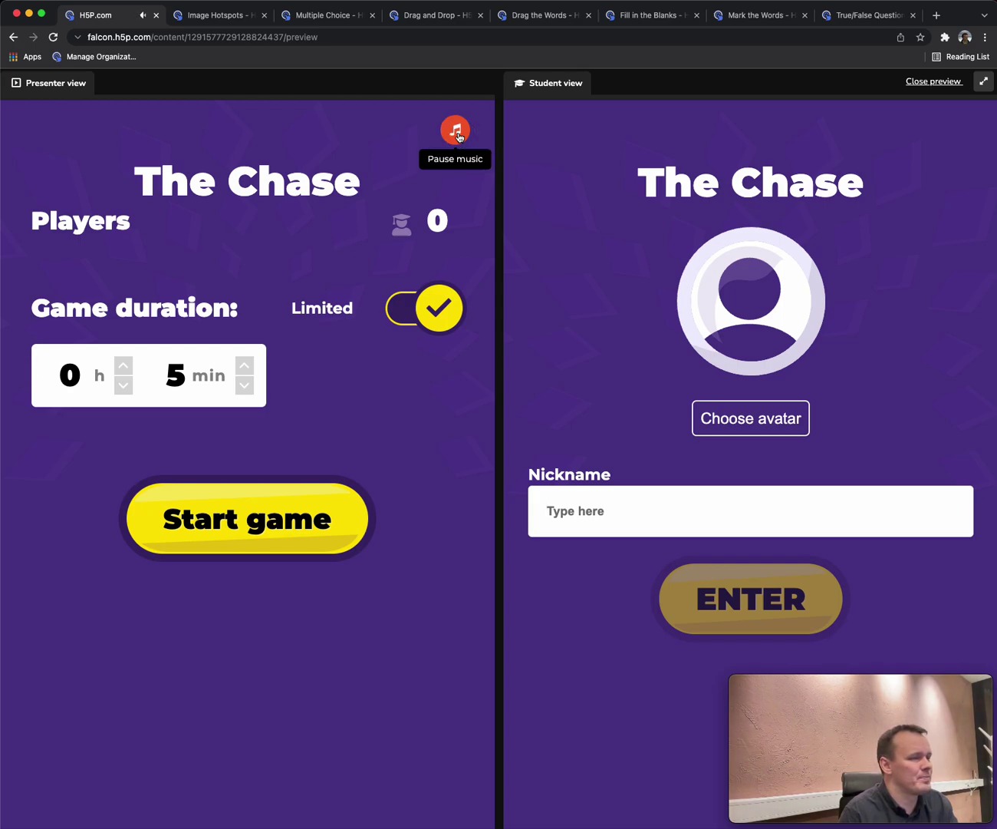
left_click(750, 425)
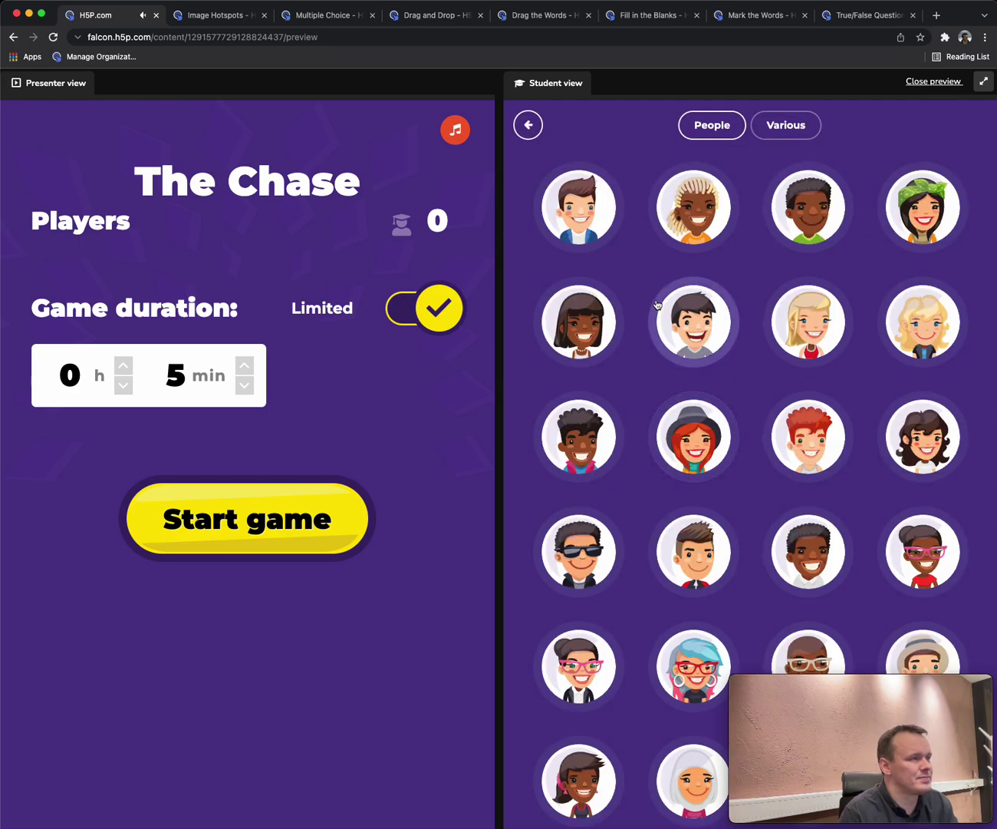
left_click(578, 207)
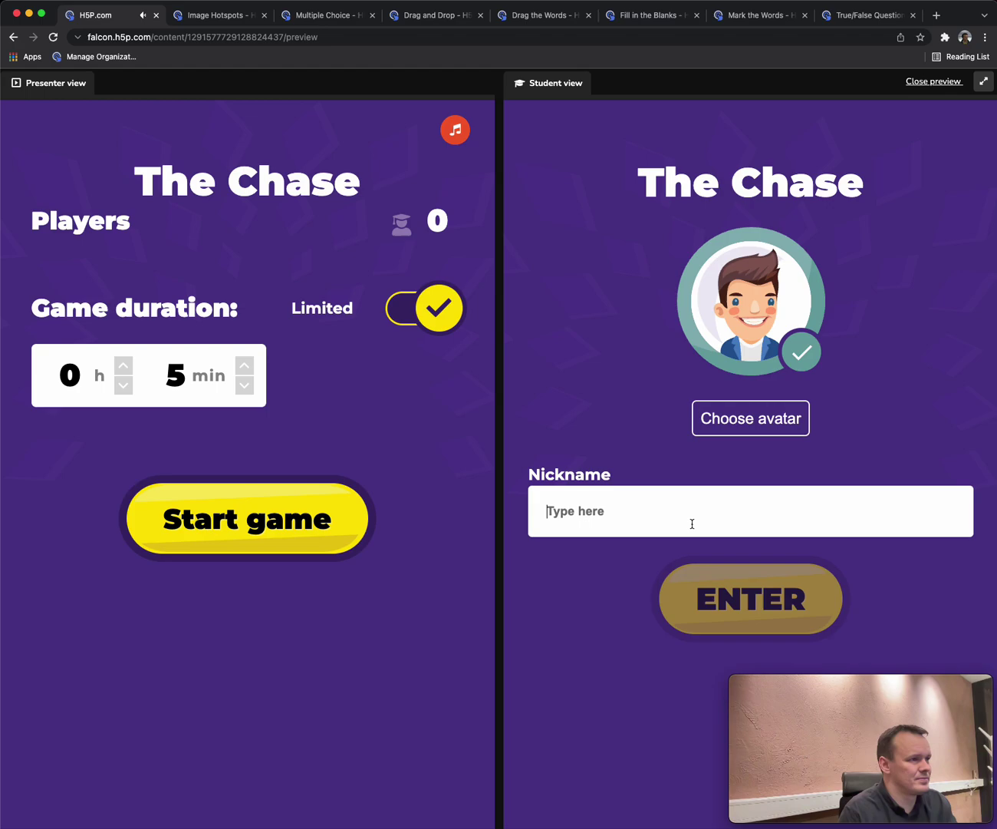
type("Falcon")
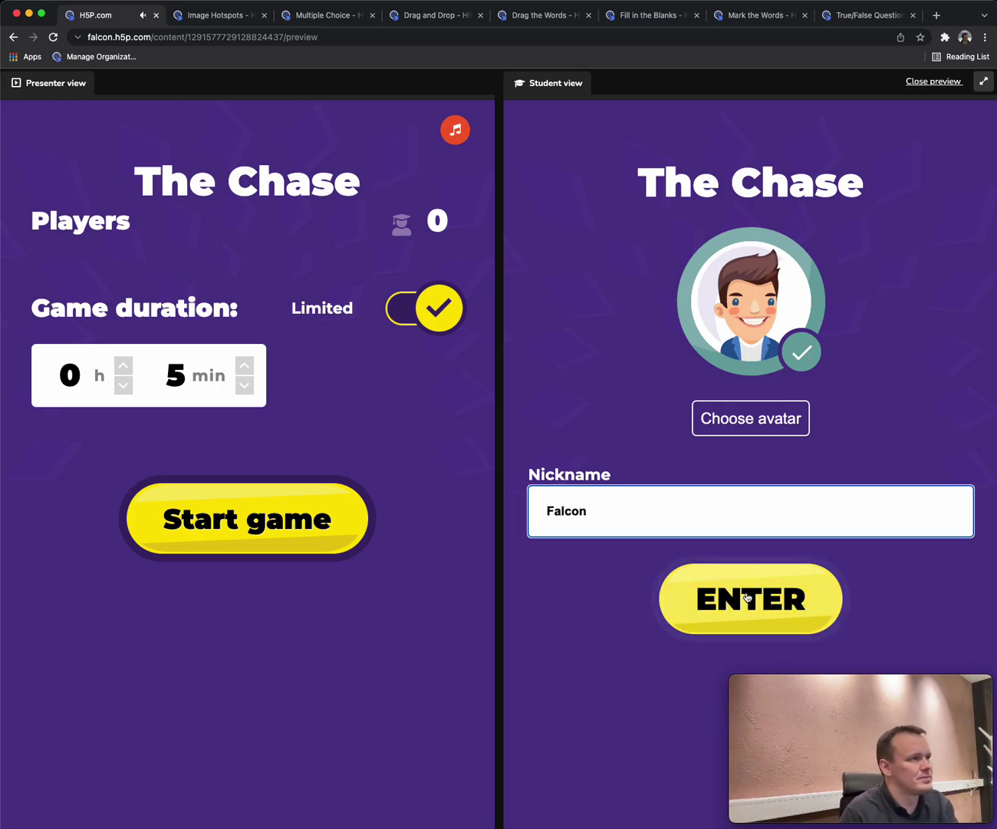
left_click(455, 132)
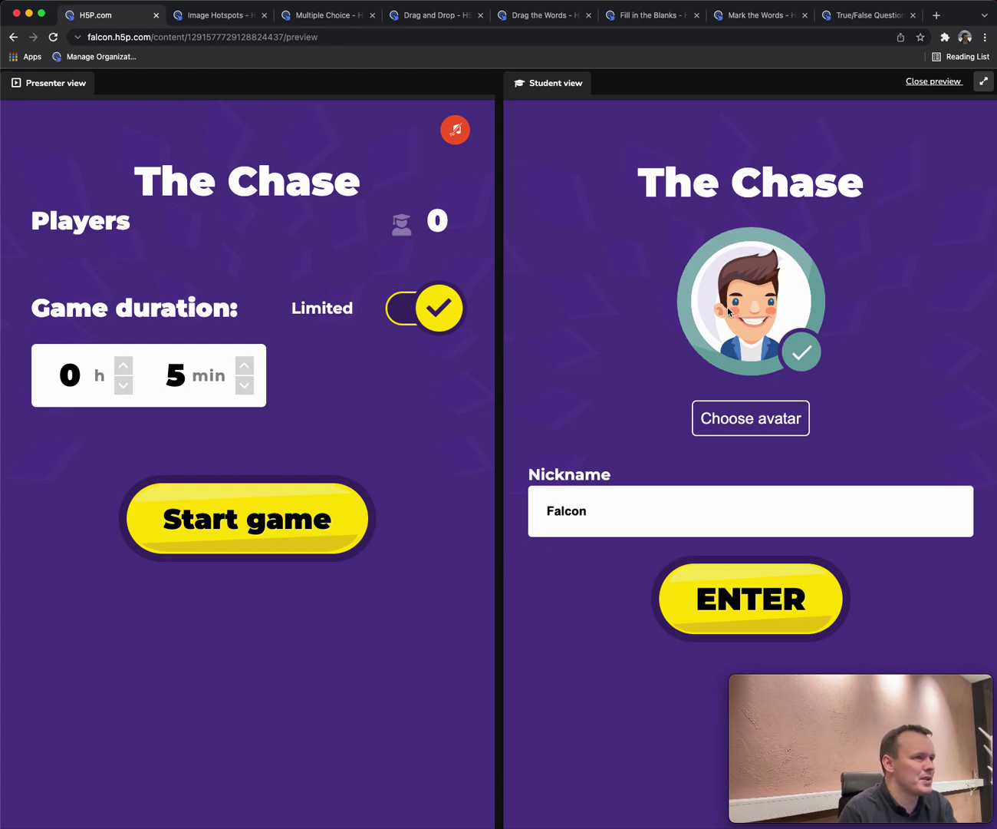
left_click(771, 610)
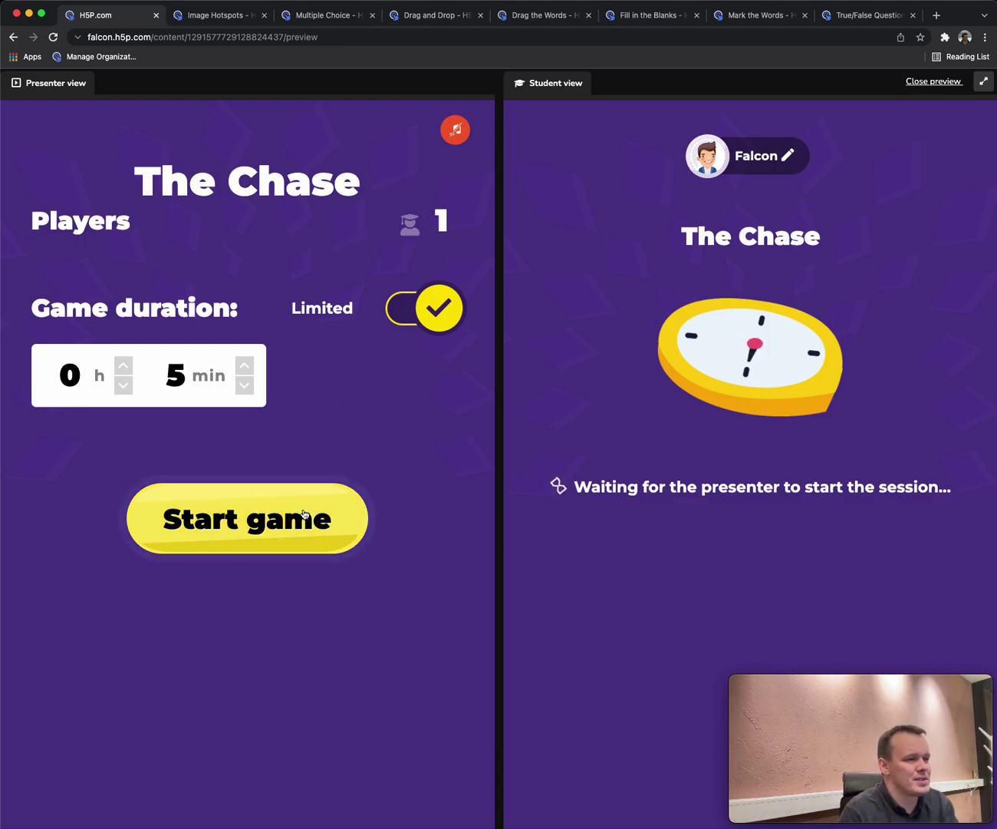
- Turn the background music back on and start the game from the Presenter view
left_click(458, 141)
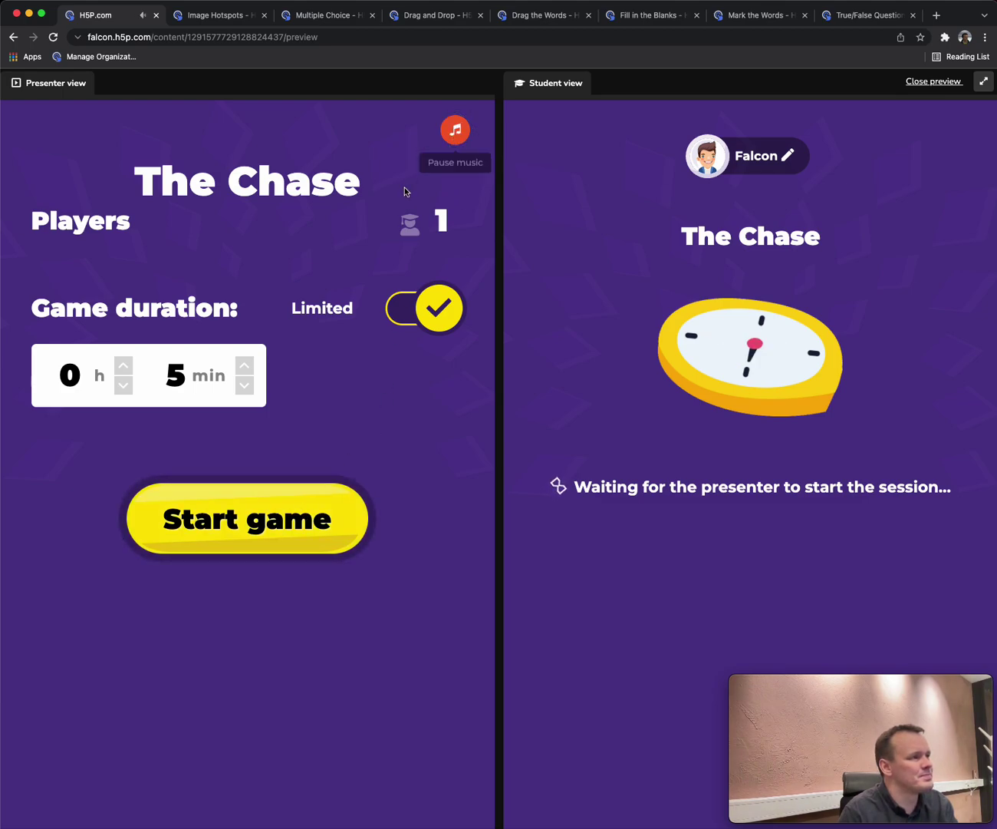
left_click(263, 521)
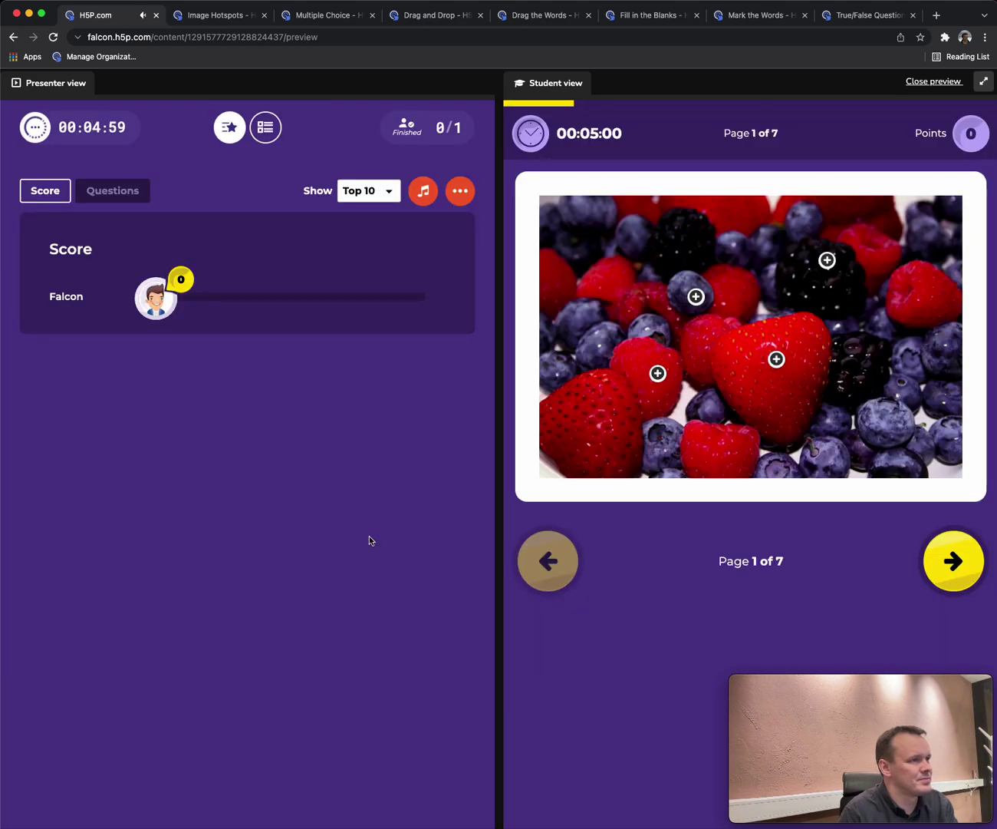
- View the Blueberries info and Strawberries video hotspots on the first quiz page
left_click(697, 298)
left_click(700, 299)
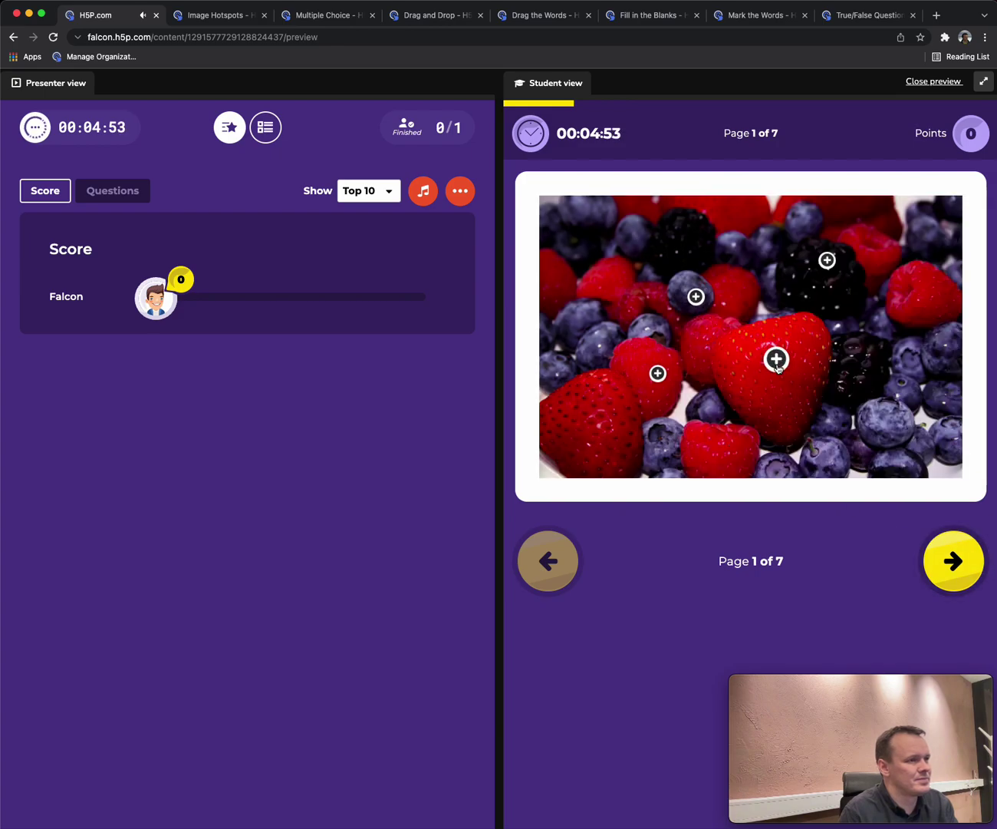
left_click(777, 361)
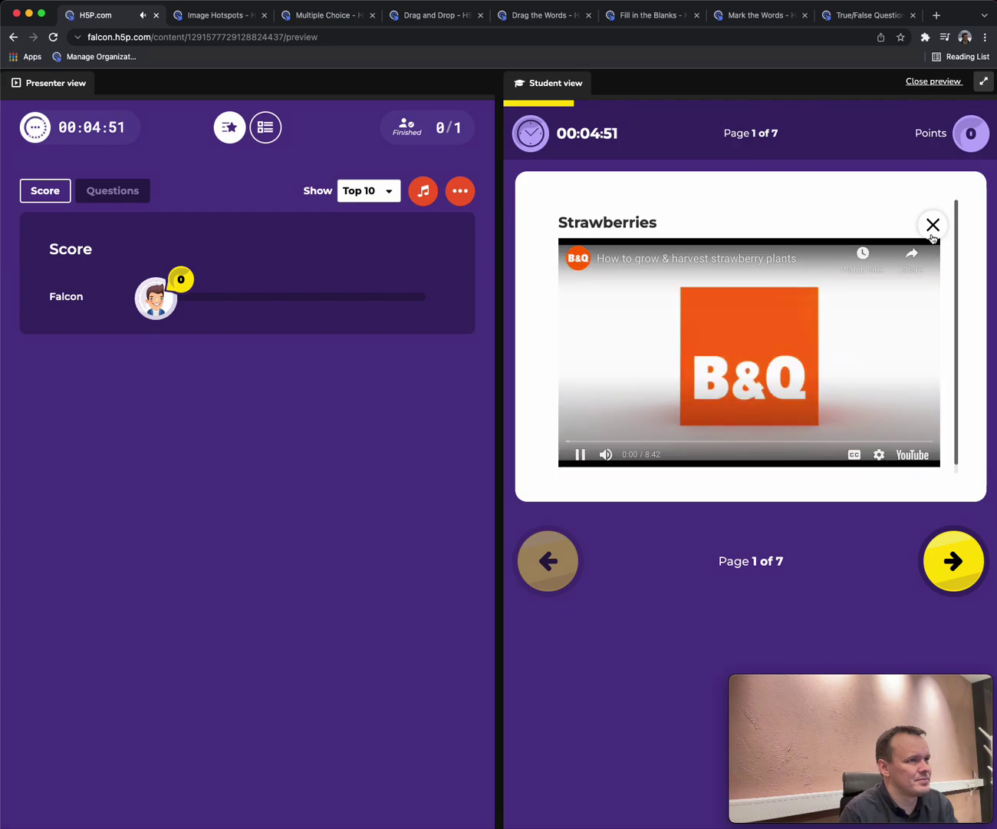
left_click(933, 226)
- Answer Very dark purple for the blackcurrant colour and drag the Fragaria label onto the strawberry
left_click(938, 571)
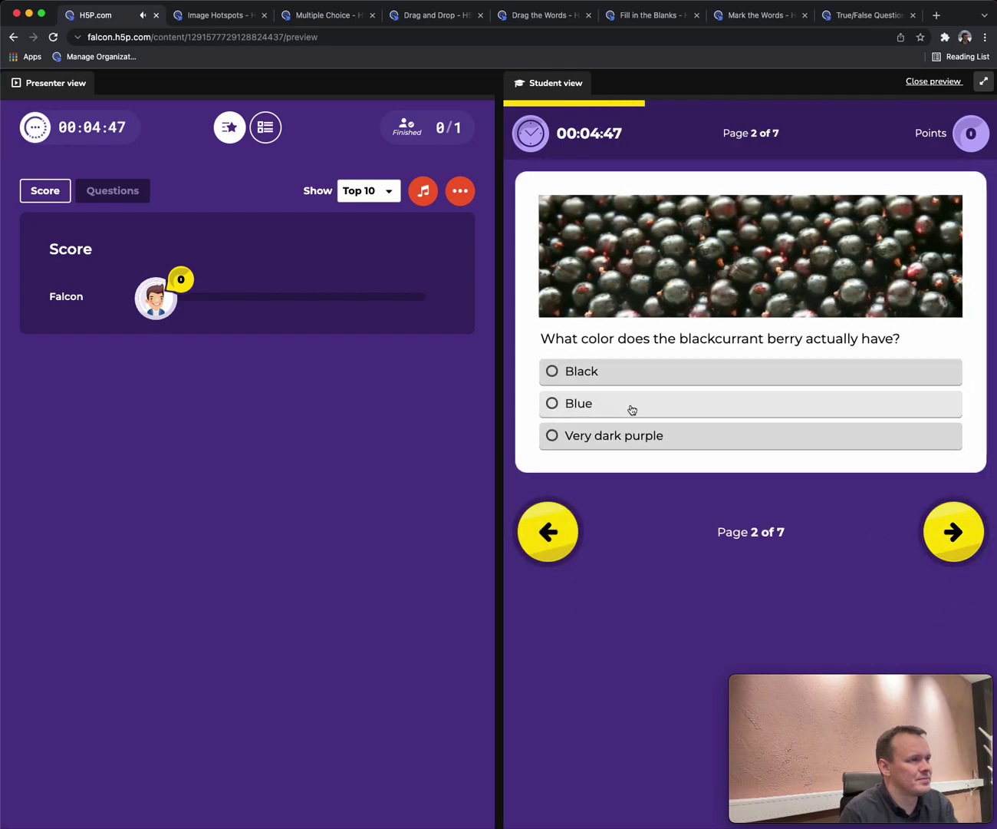
left_click(646, 435)
left_click(953, 532)
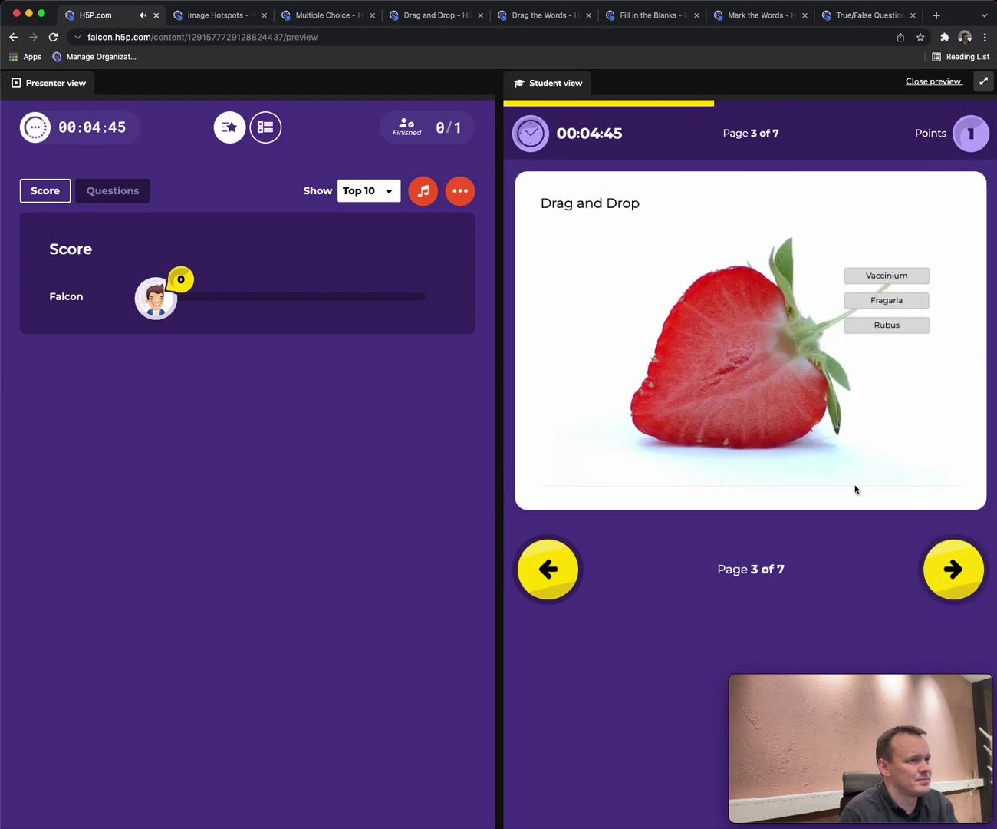
left_click_drag(885, 300, 733, 360)
- On page 4, fill the blanks with blue for Blueberries, orange for Cloudberries and red for Strawberries
left_click(953, 568)
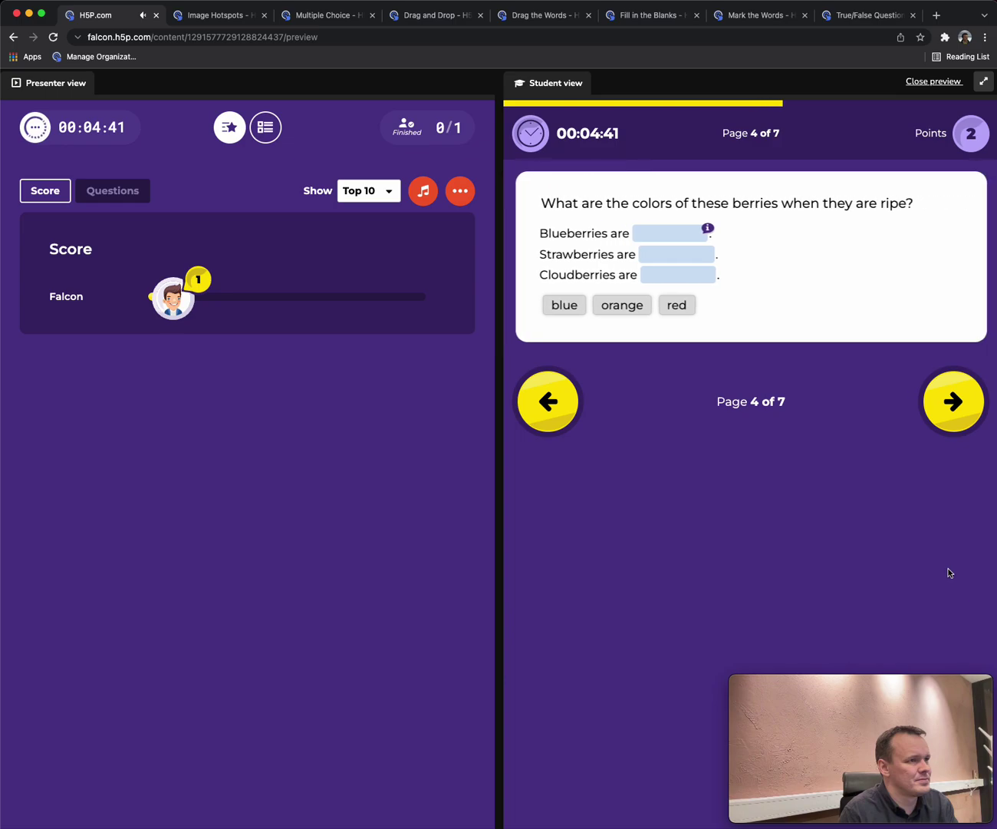
left_click_drag(569, 304, 668, 221)
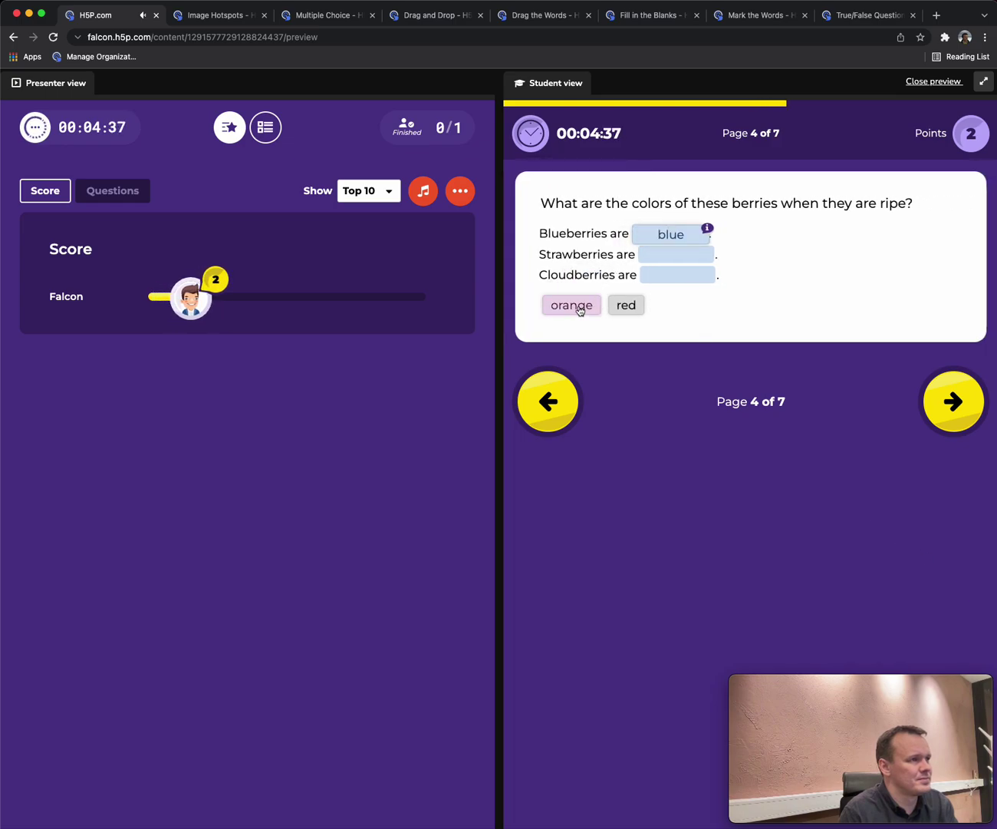
left_click_drag(580, 310, 676, 281)
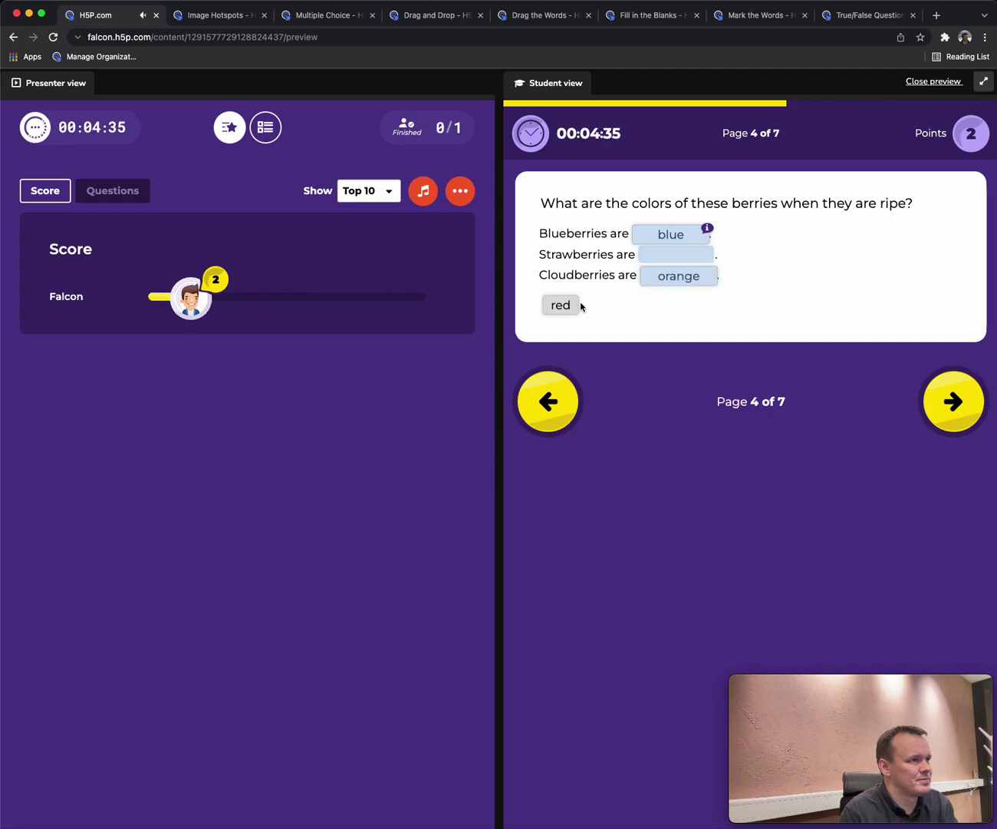
left_click_drag(573, 305, 663, 262)
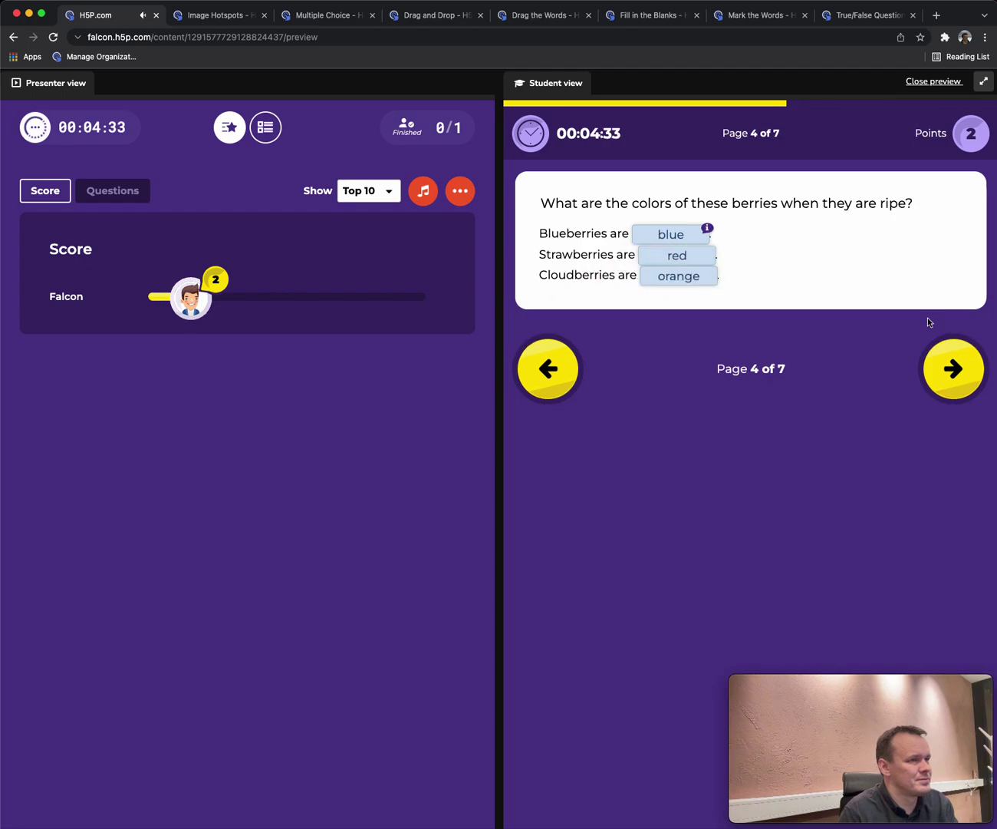
- On page 5, type blue, red and black into the three blanks and check the answers
left_click(945, 362)
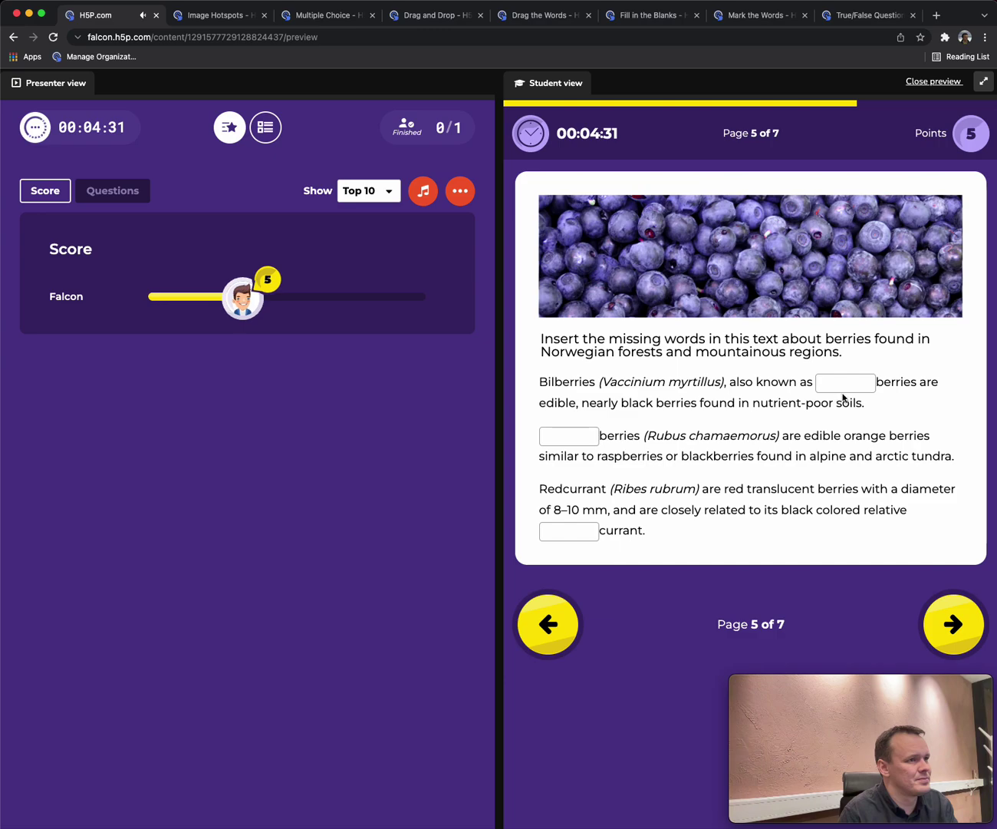
left_click(827, 383)
type("blue")
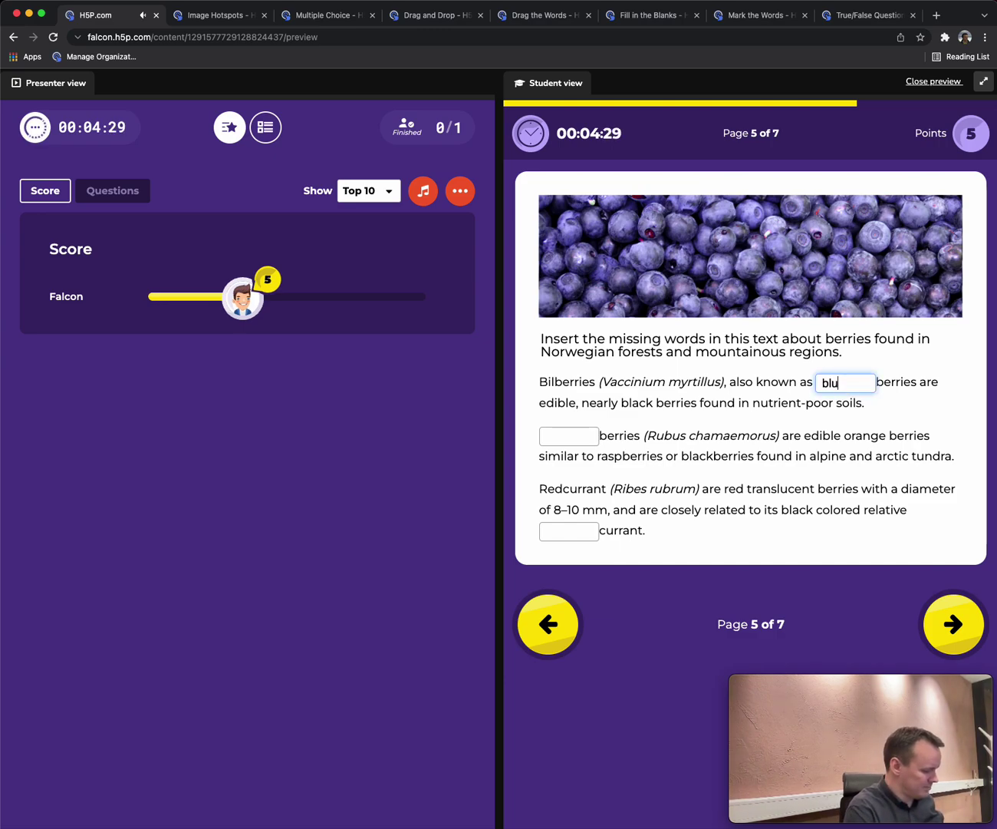
left_click(587, 434)
type("red")
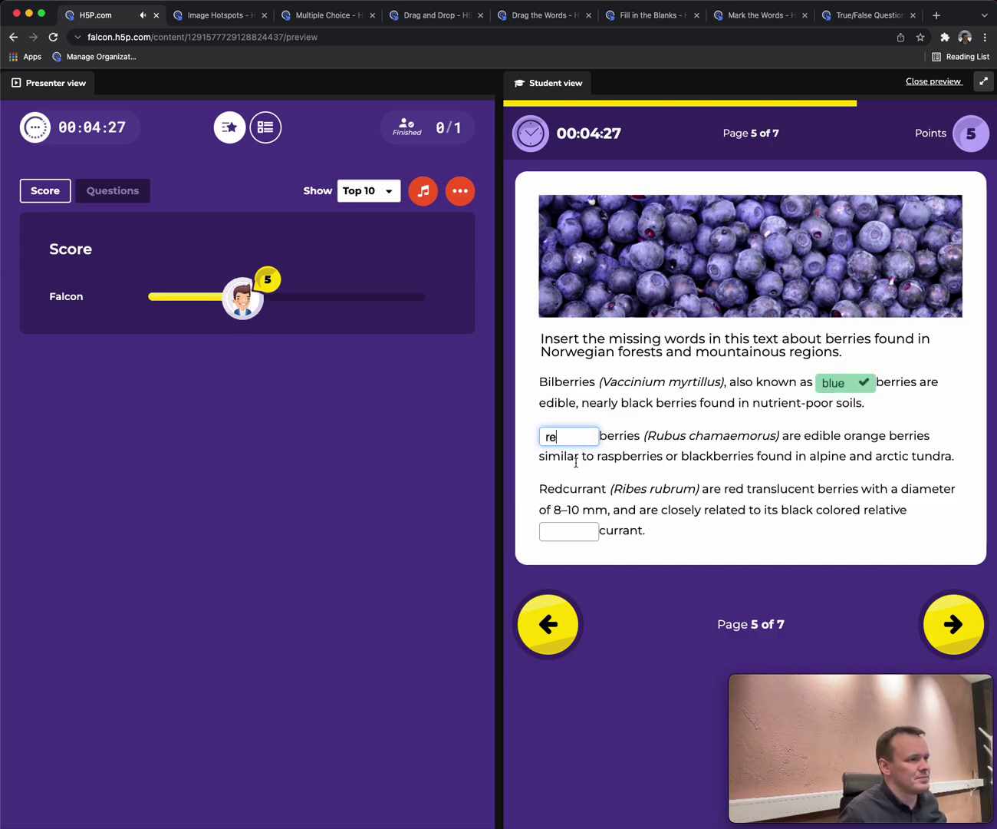
left_click(583, 530)
type("black")
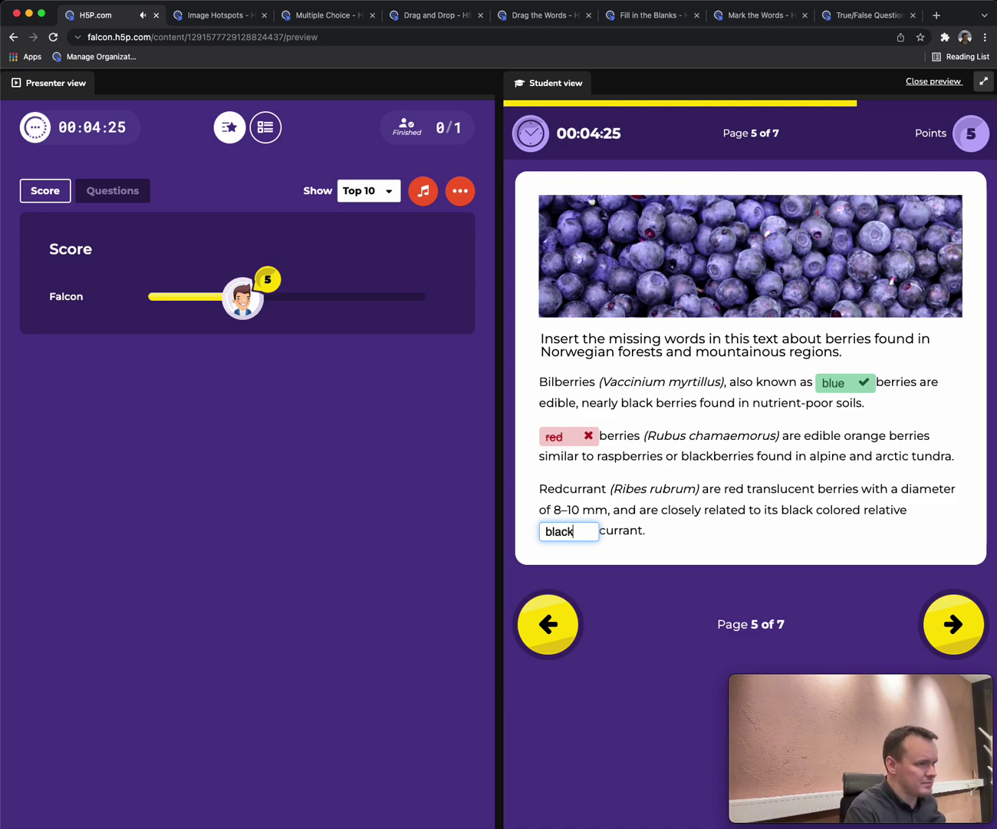
left_click(962, 616)
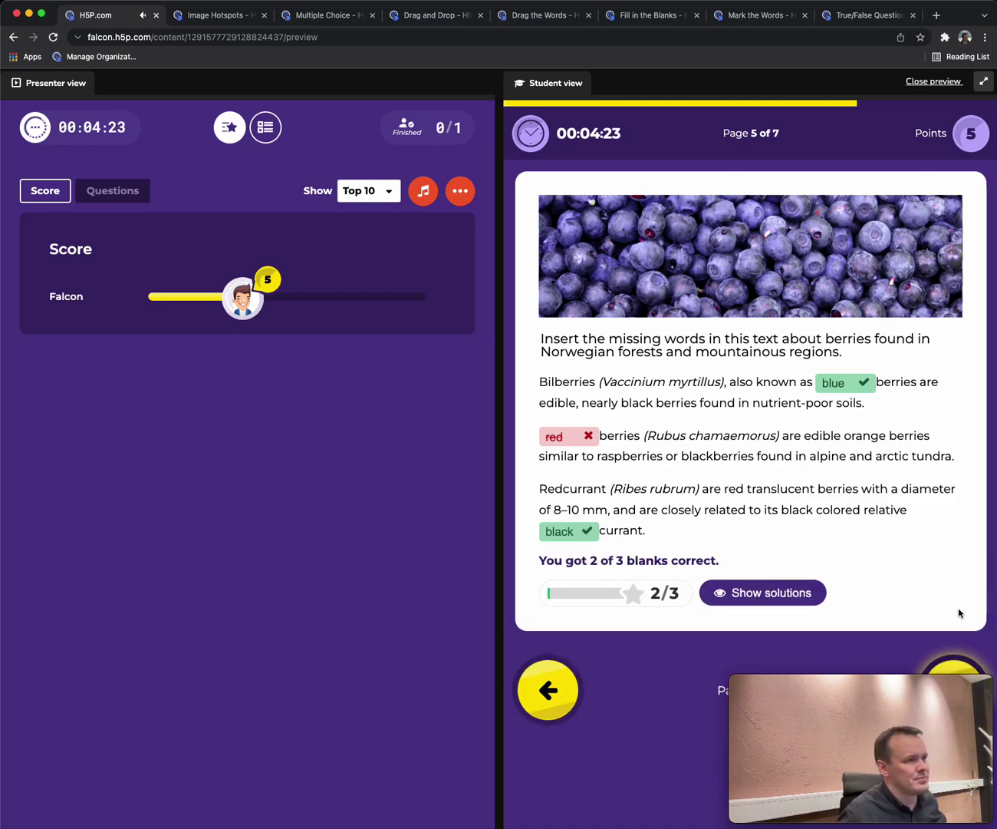
- Mark the words Bilberries, Cloudberries and blackcurrants on the mark-the-words page
left_click(956, 663)
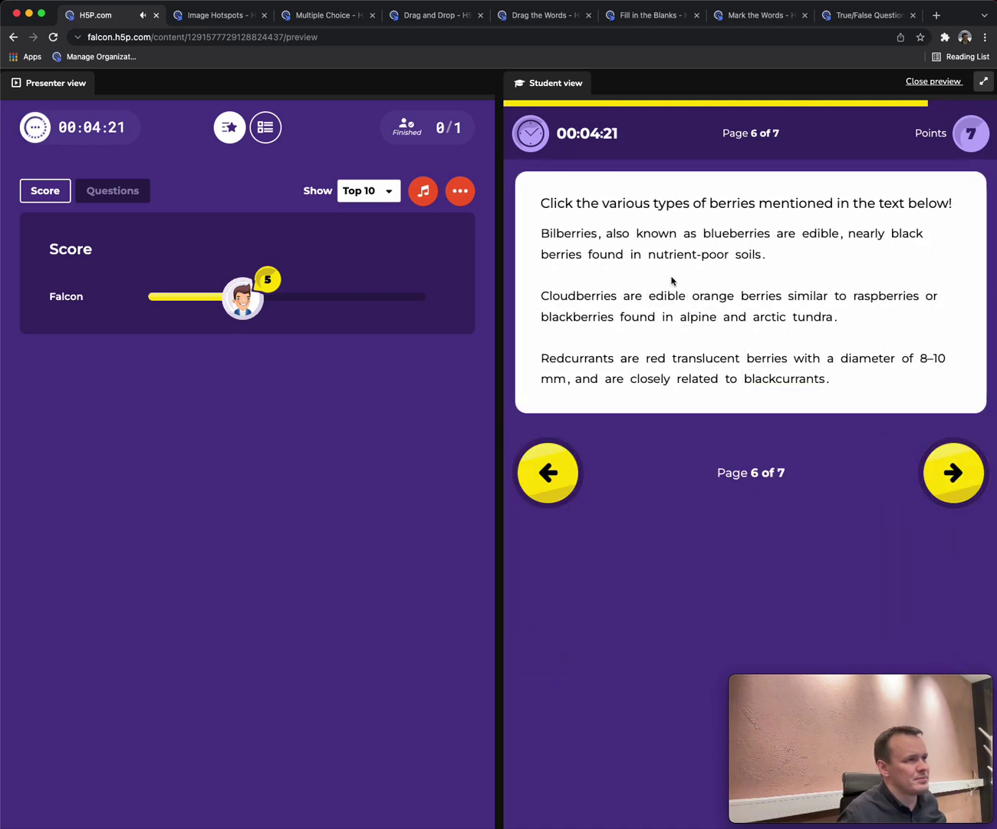
left_click(585, 234)
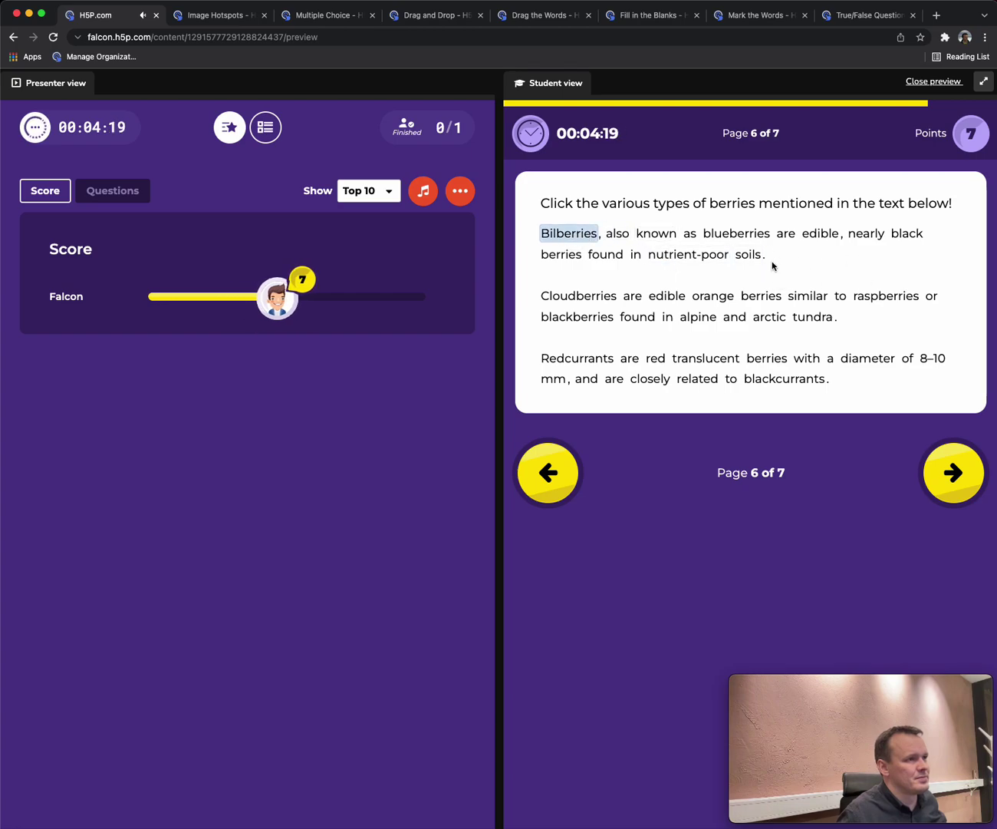
left_click(606, 298)
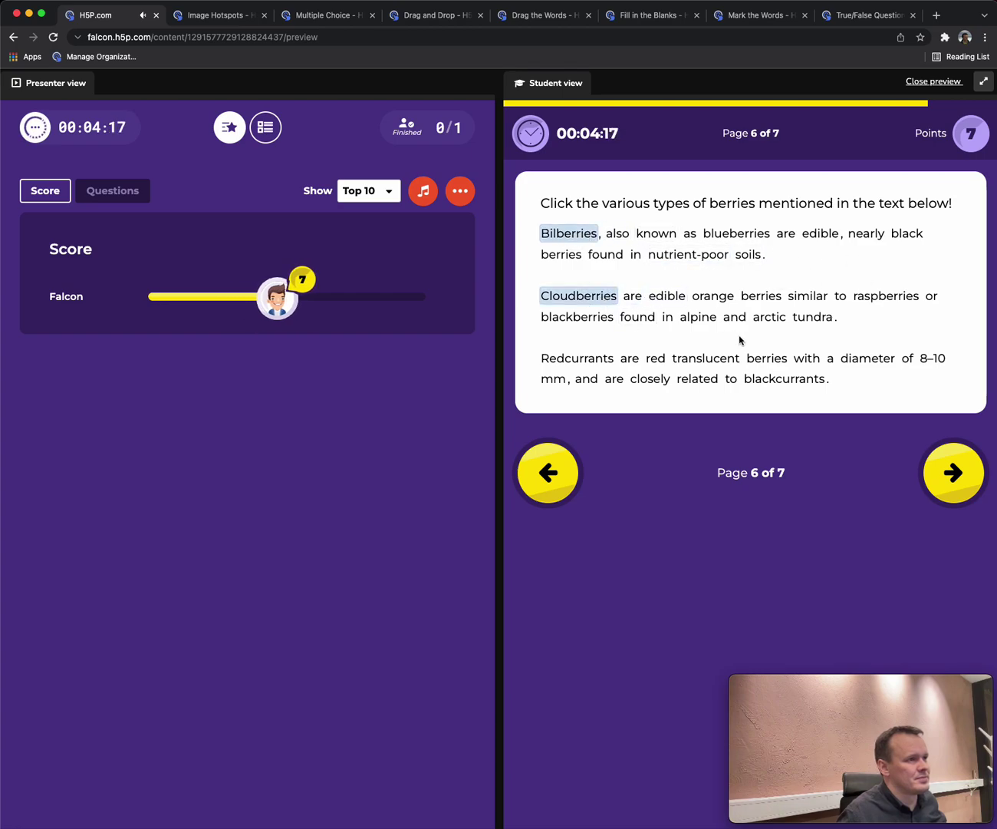
left_click(772, 380)
- Answer Yes to the Oslo question on the last page and pause the background music
left_click(948, 473)
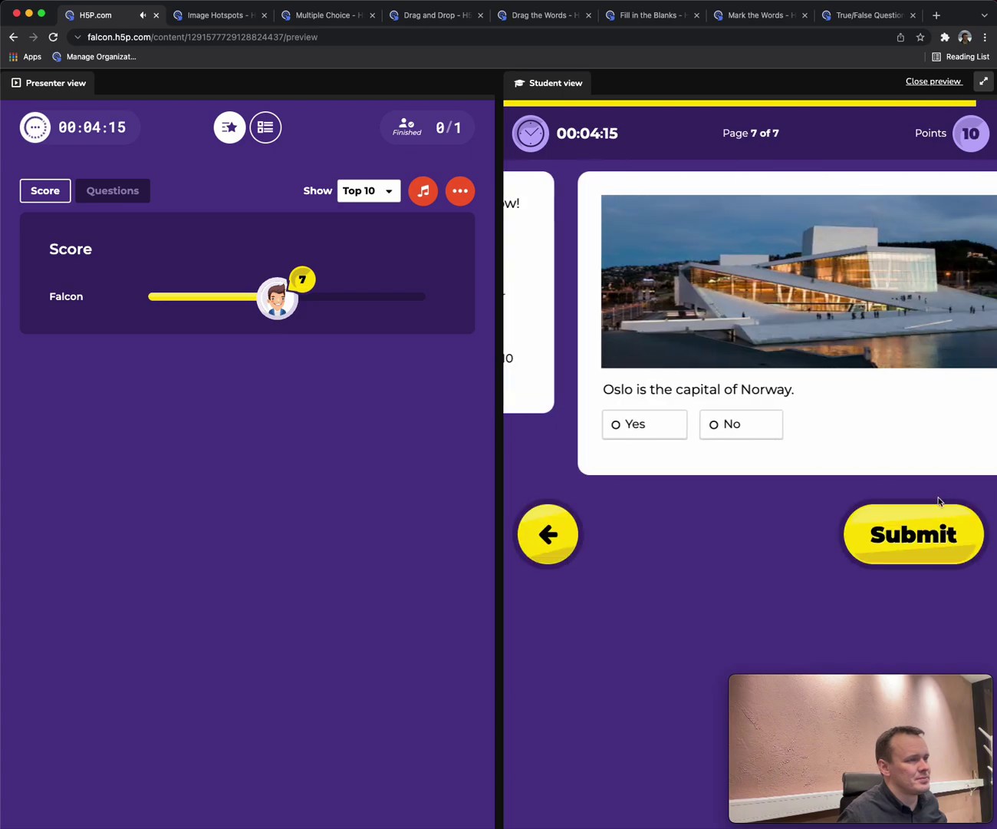
left_click(611, 434)
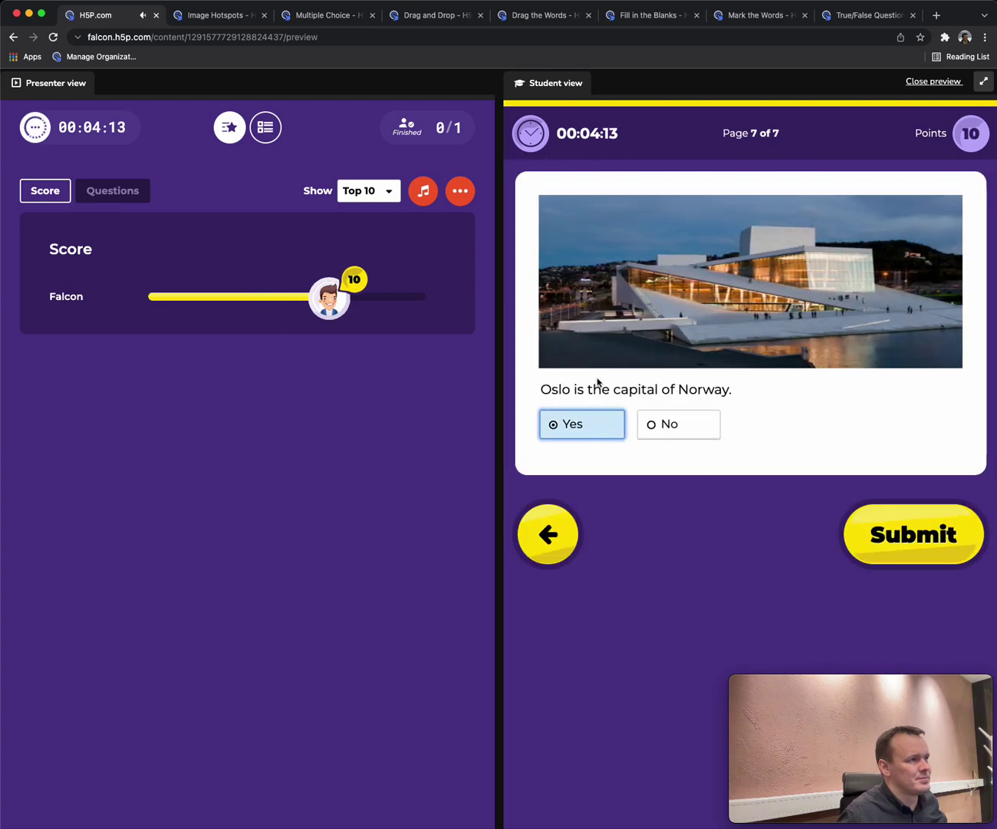
left_click(422, 194)
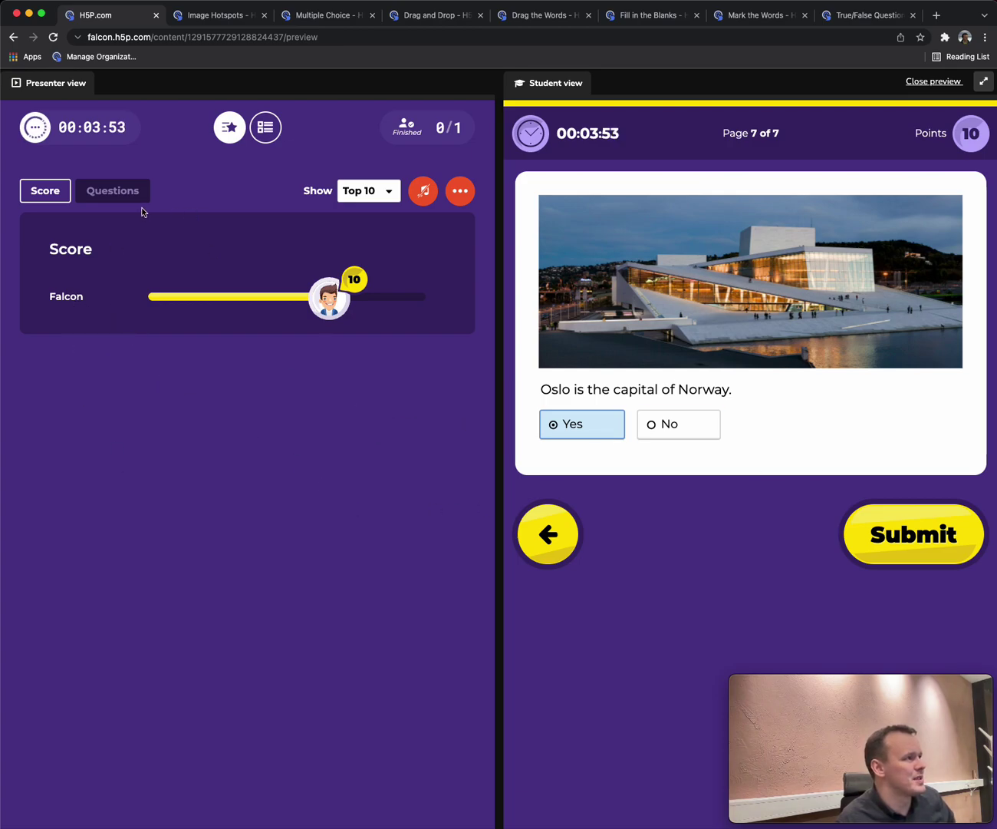
- Check each player's completed-question count, return to the scores, and turn the background music back on
left_click(125, 192)
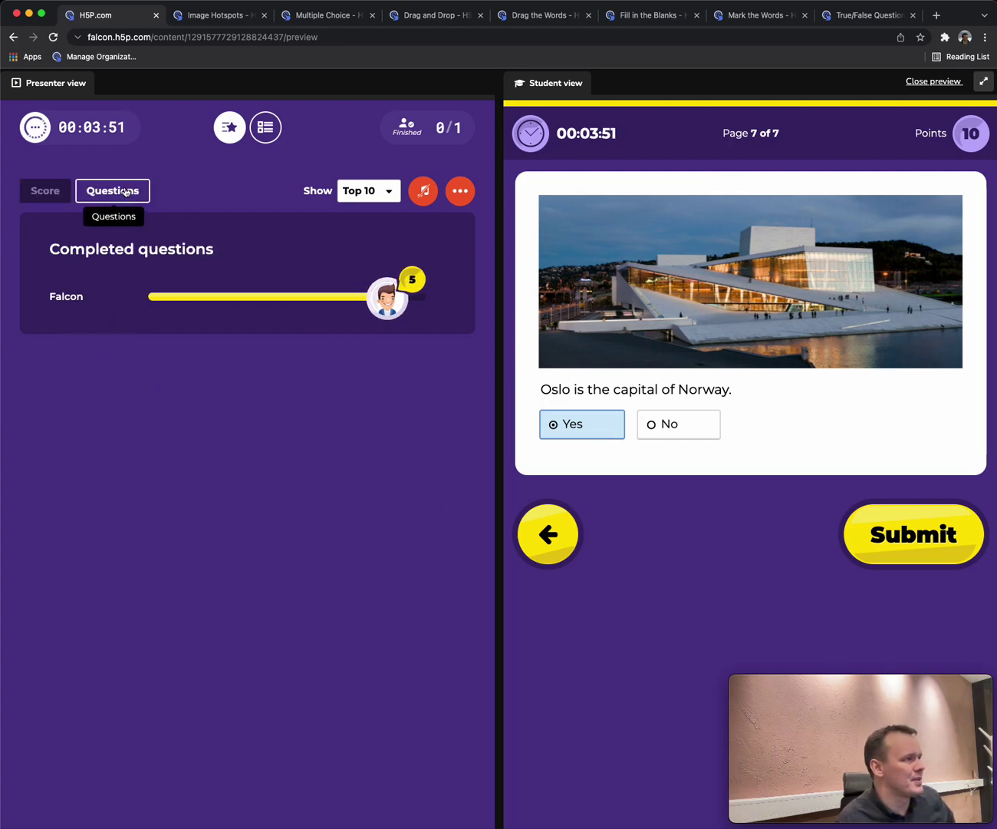
left_click(46, 190)
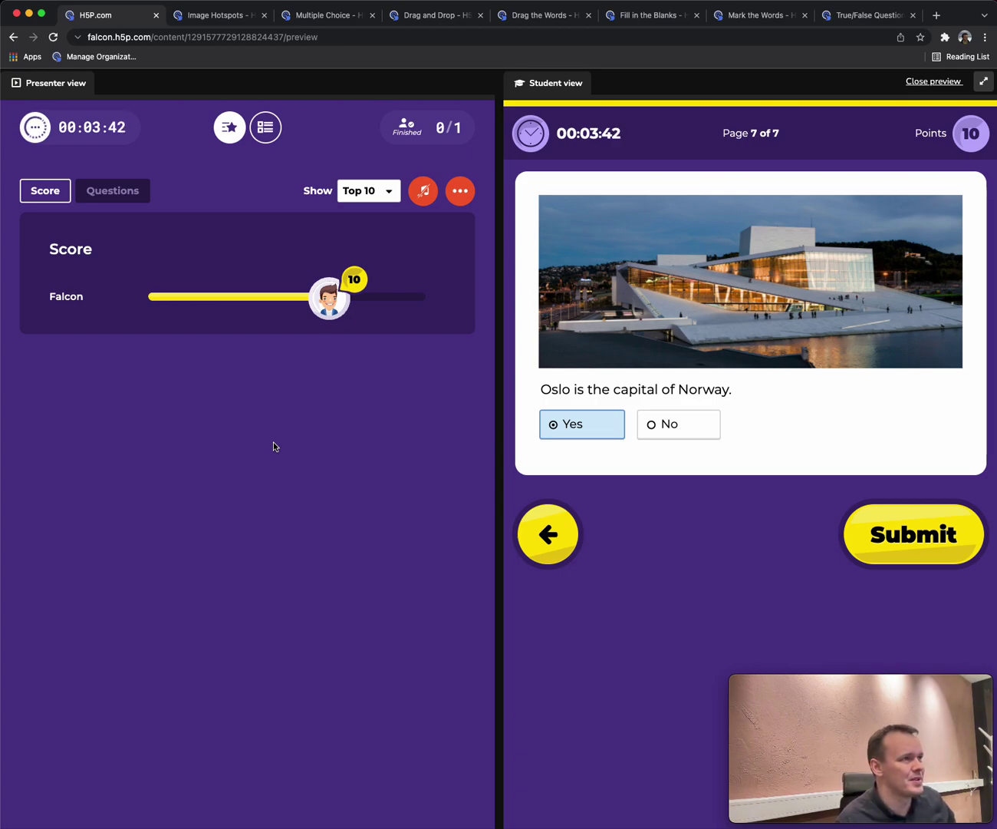
left_click(428, 192)
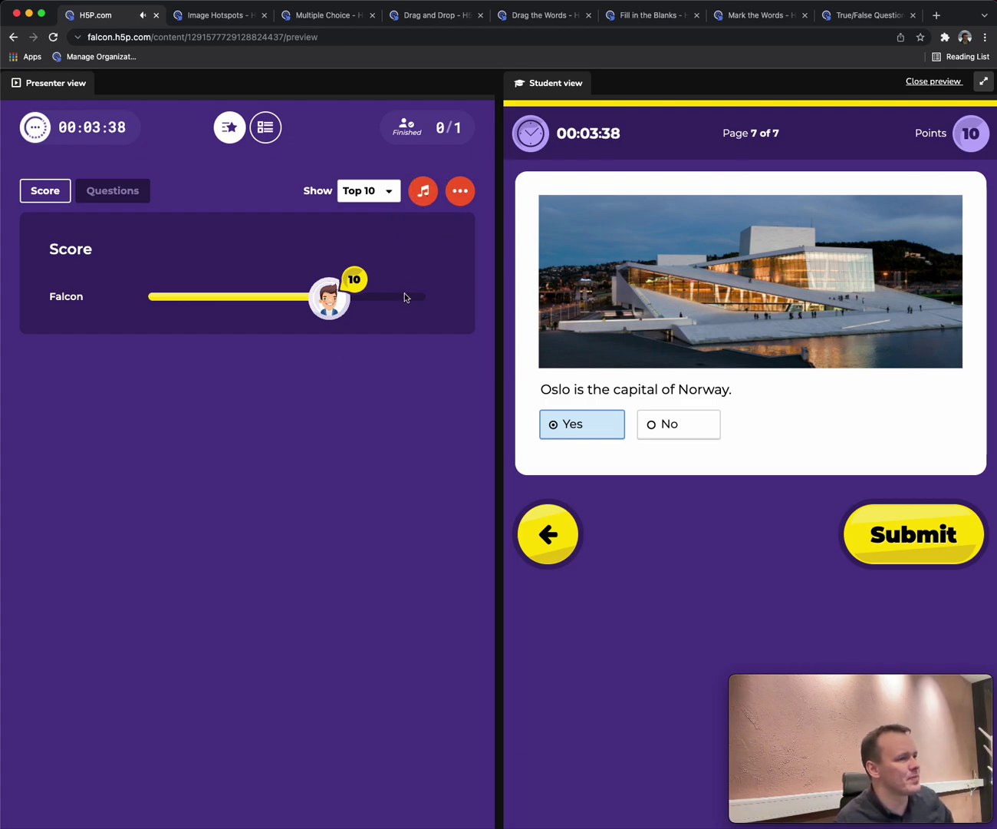
- Submit the final answer, end the game with Falcon on top at 11 points, and close the preview
left_click(934, 531)
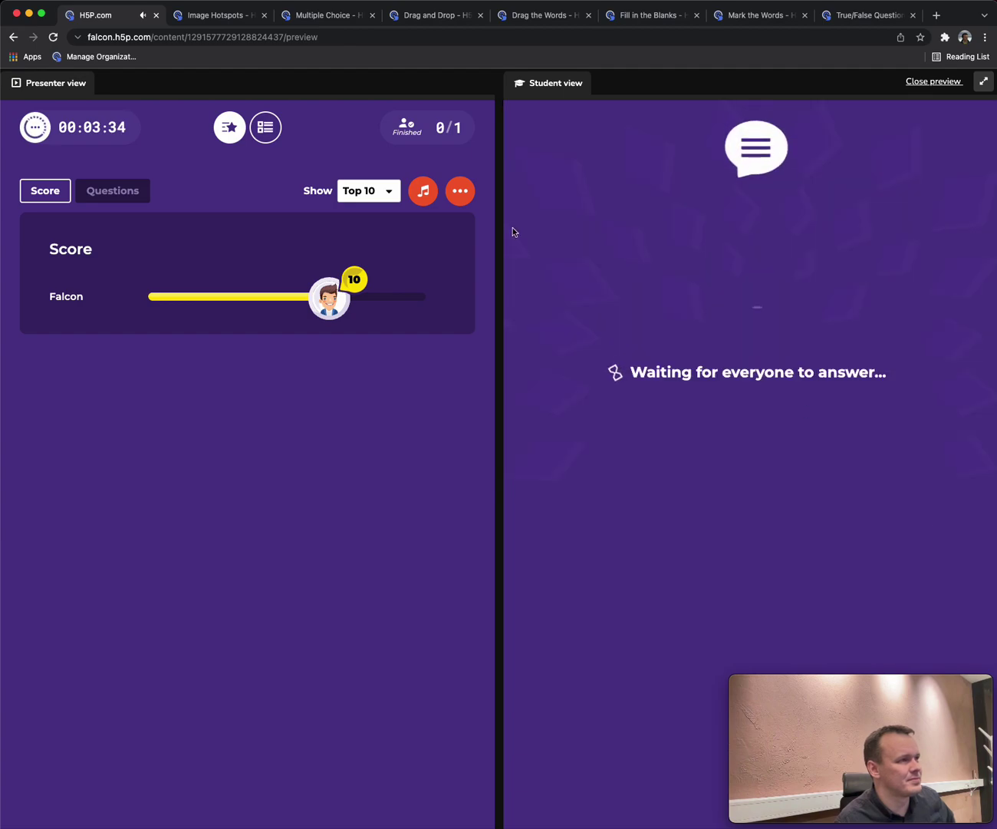
left_click(460, 191)
left_click(374, 314)
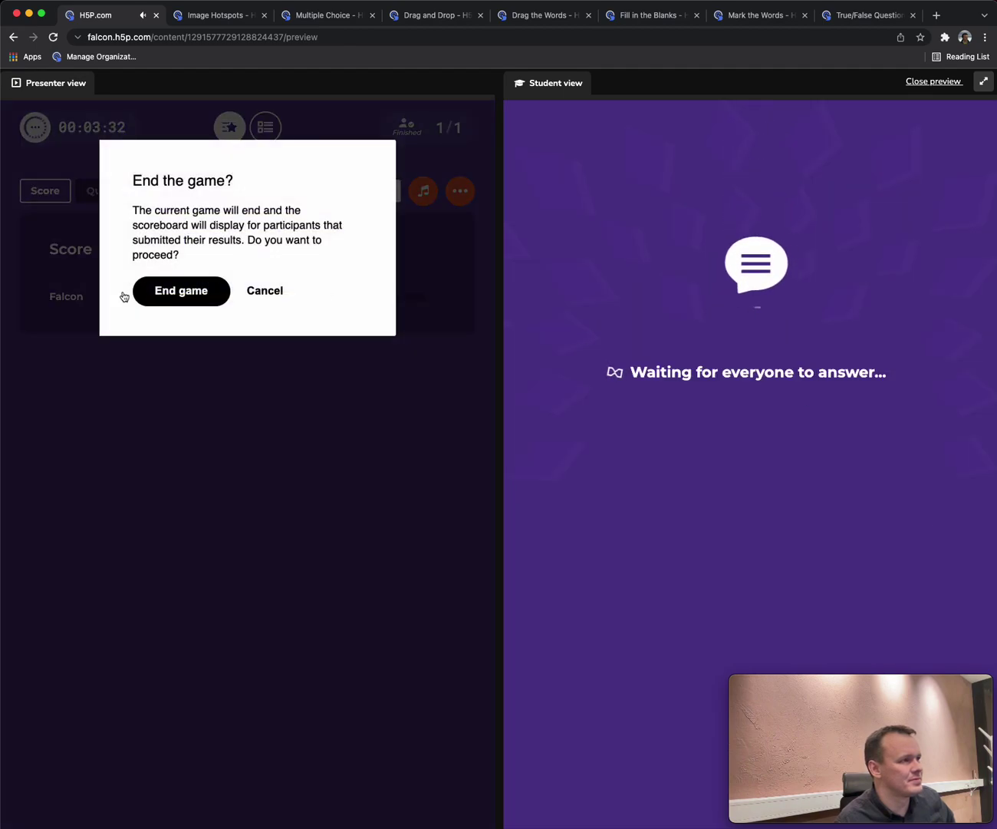
left_click(212, 299)
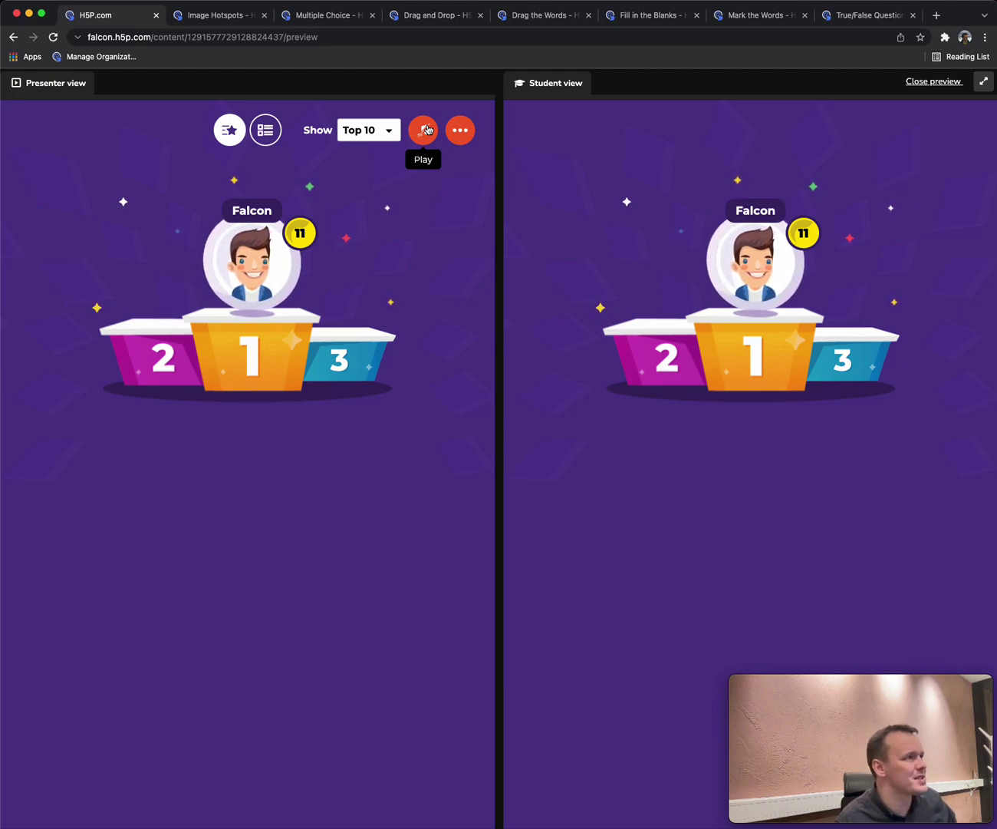
left_click(944, 81)
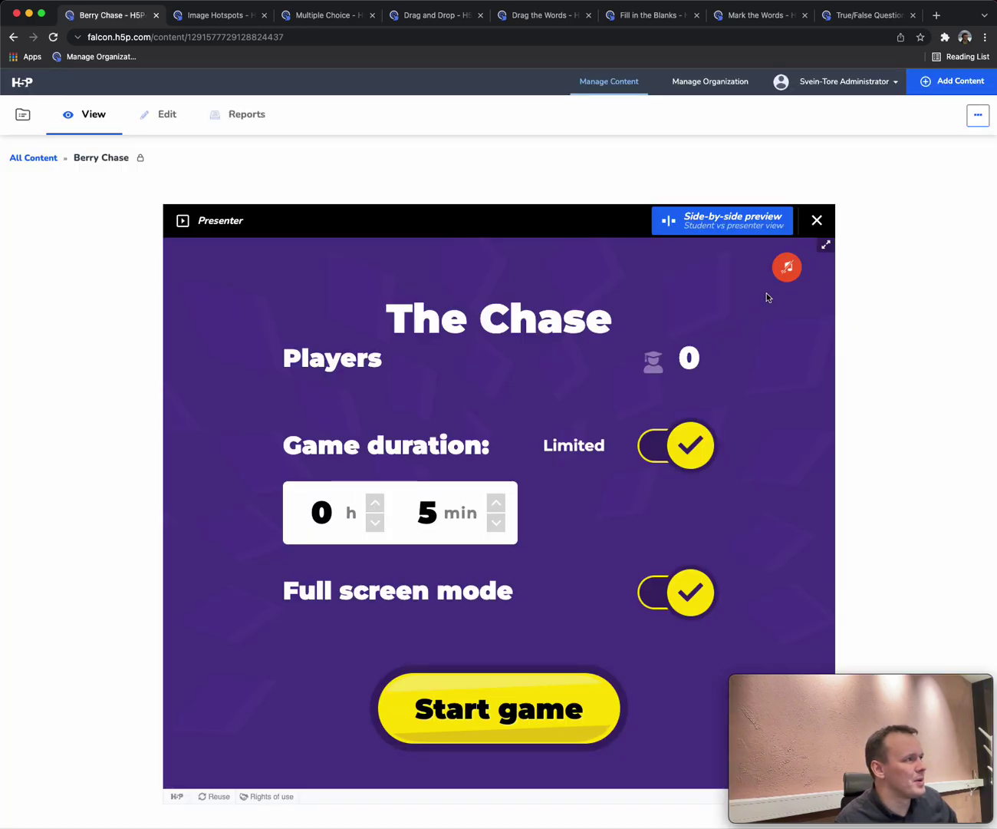
- Open Berry Chase in the editor past the response-loss warning and scroll down to the True/False question
left_click(164, 120)
left_click(392, 522)
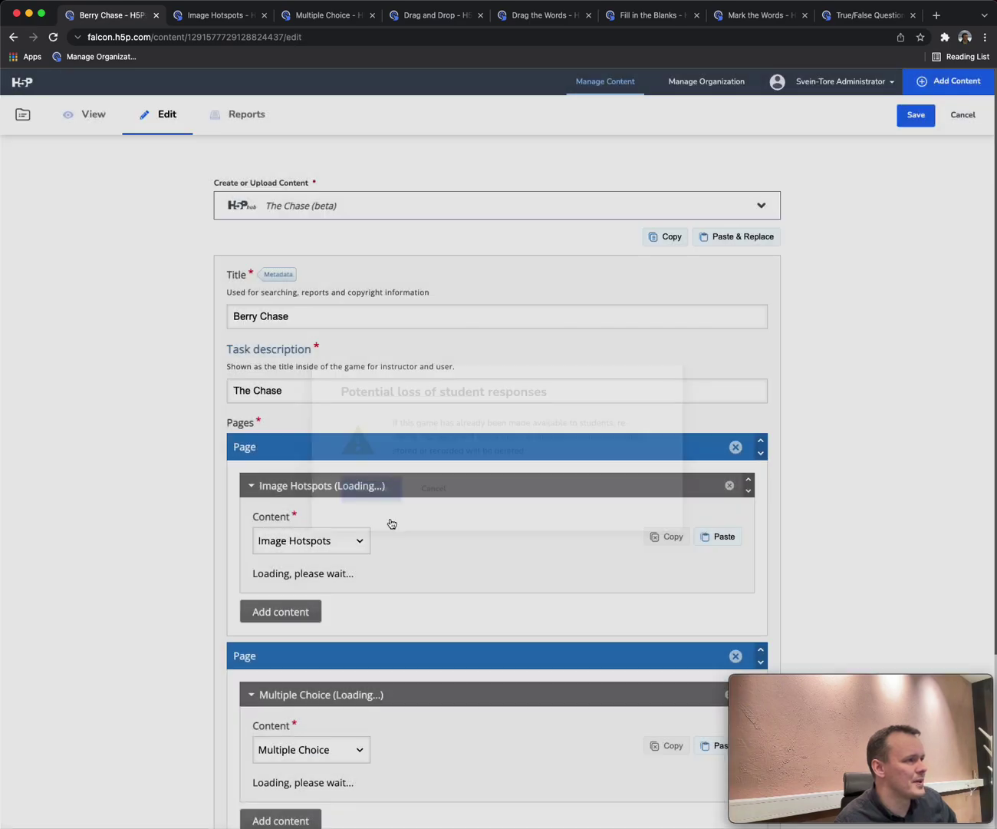
scroll(148, 485, "down", 5)
scroll(541, 384, "down", 6)
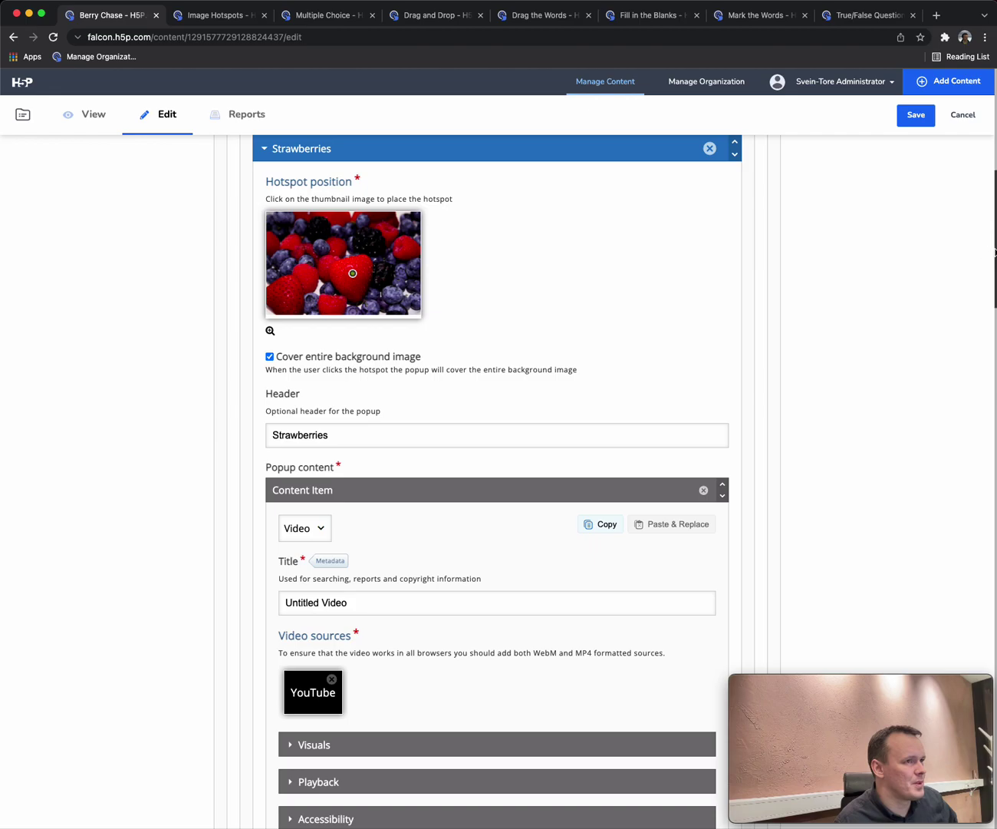
left_click_drag(986, 239, 974, 828)
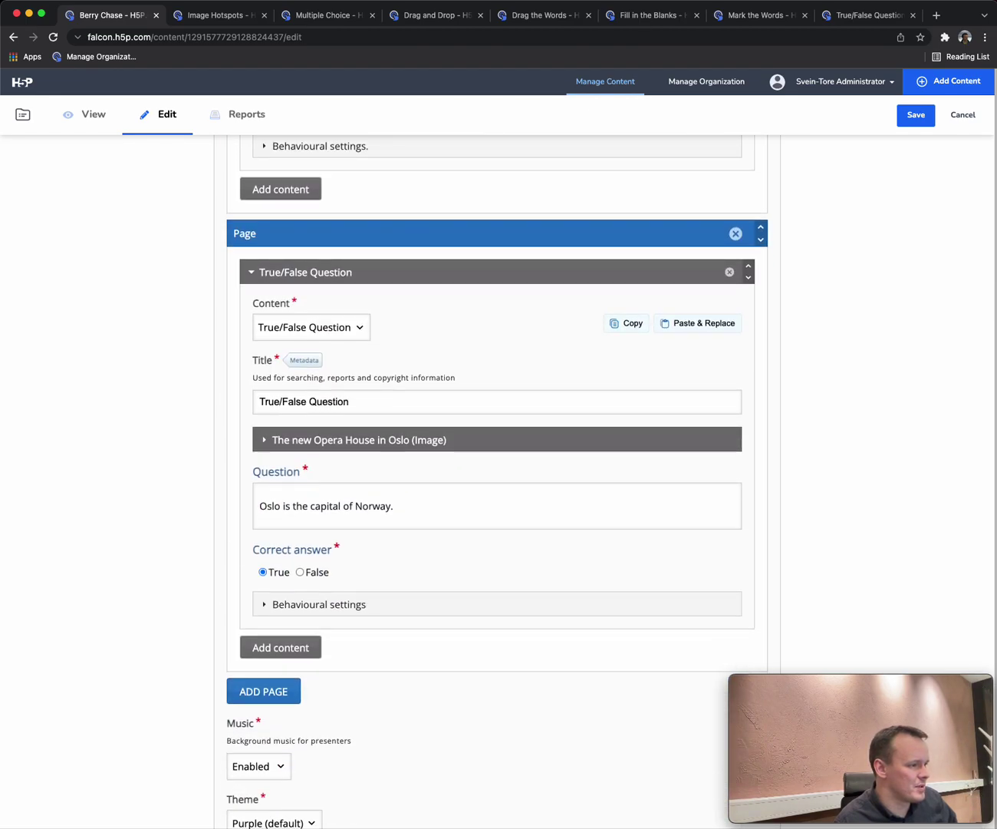
scroll(497, 482, "up", 1)
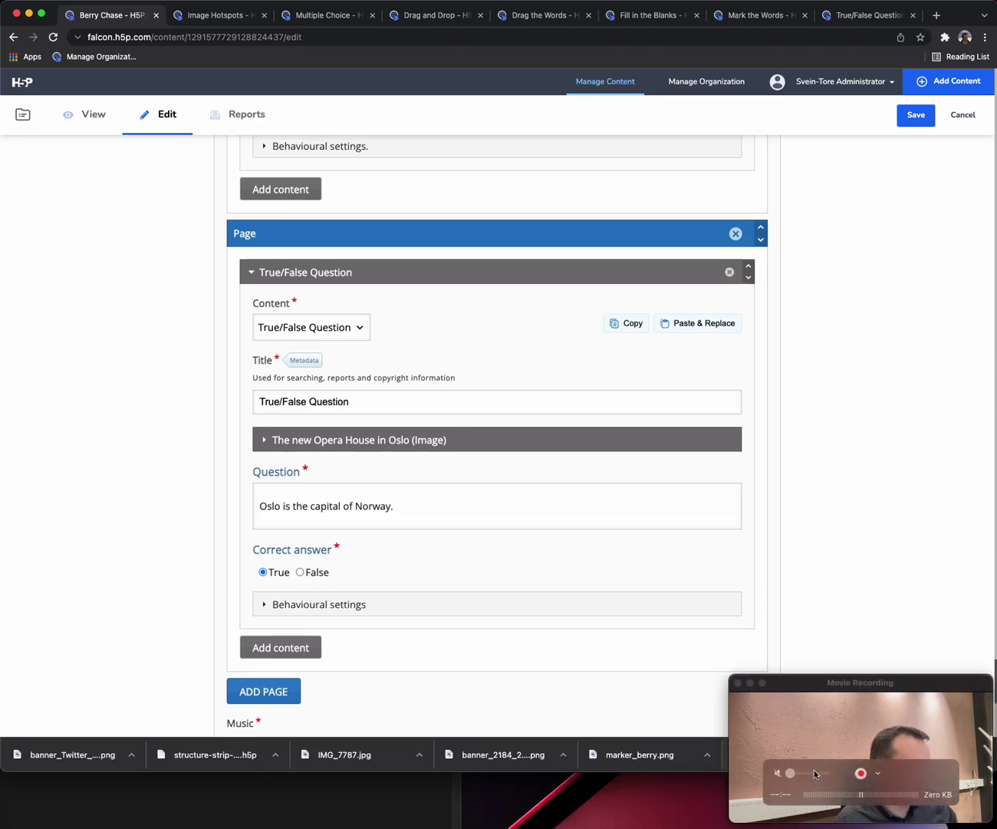
scroll(758, 560, "down", 7)
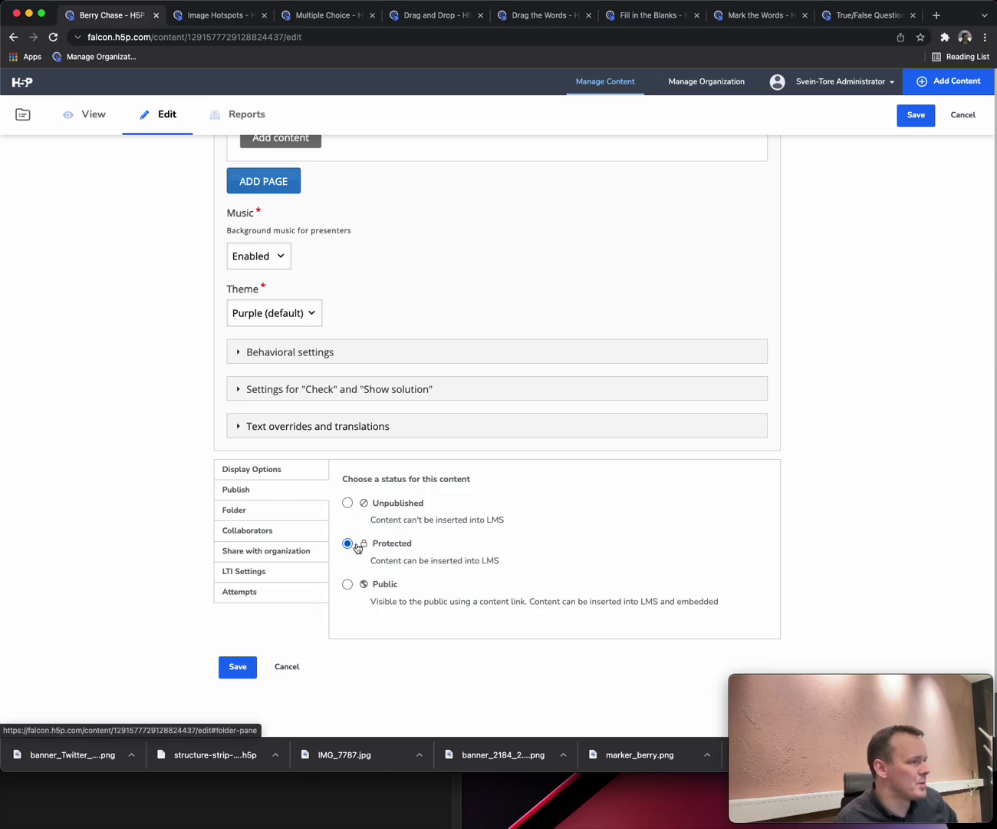
- Set Berry Chase's publish status to Public and save it
left_click(387, 590)
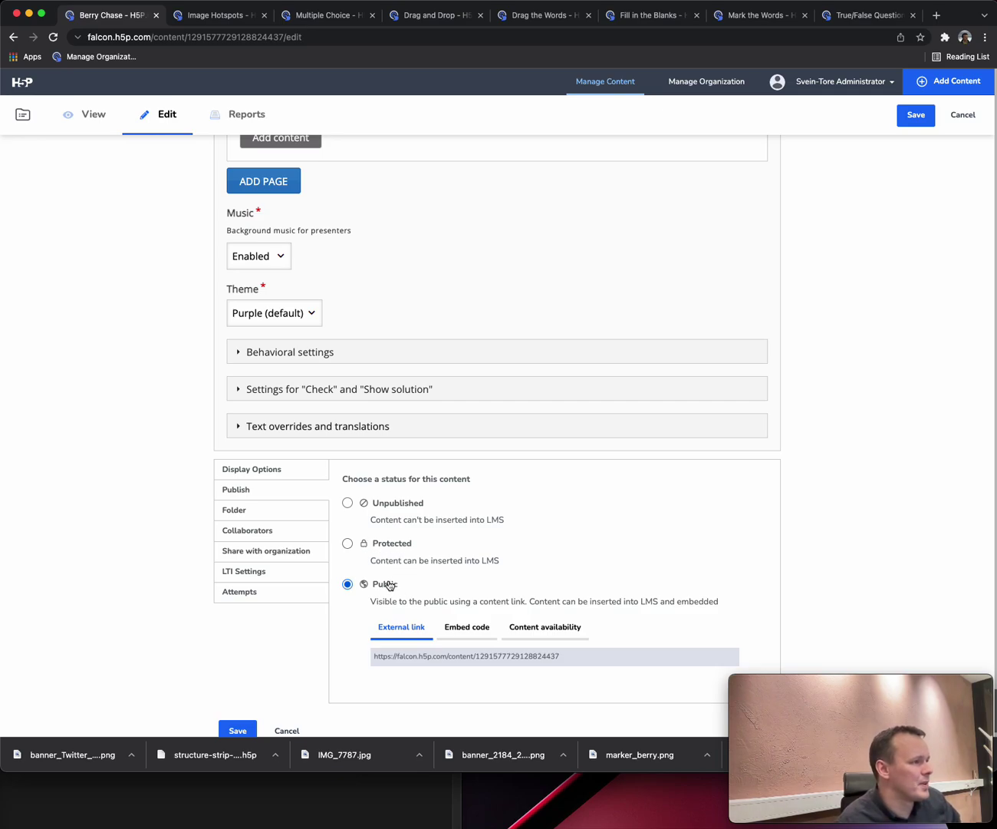
scroll(412, 587, "down", 2)
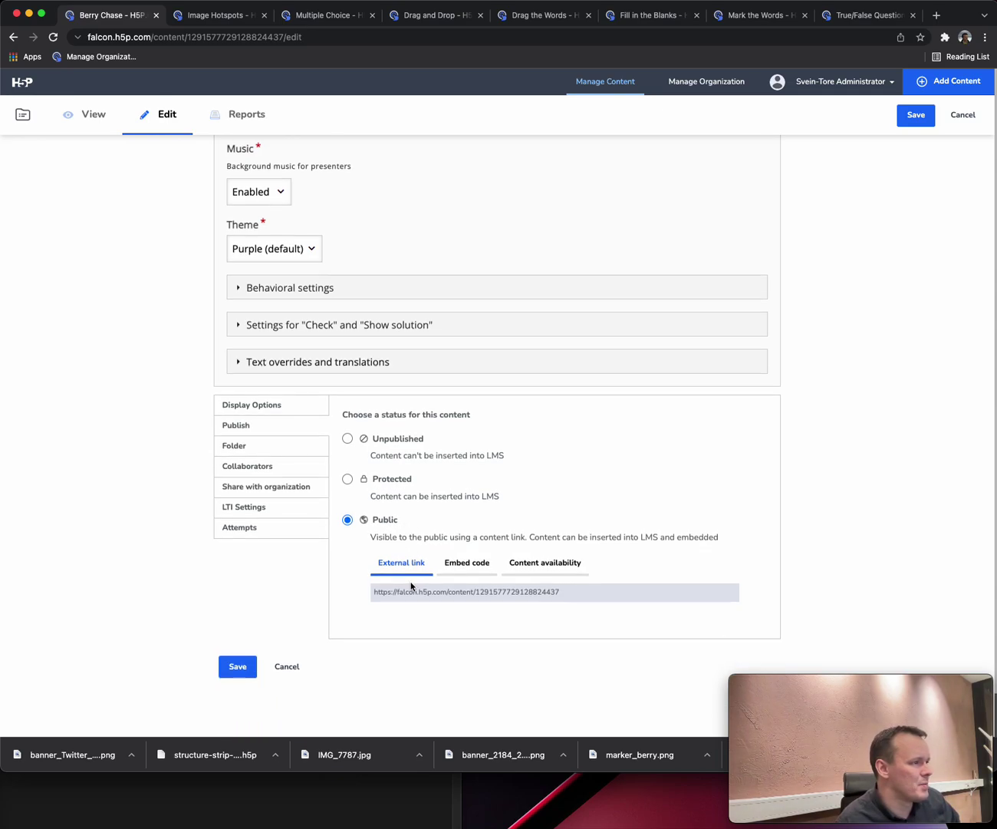
left_click(237, 666)
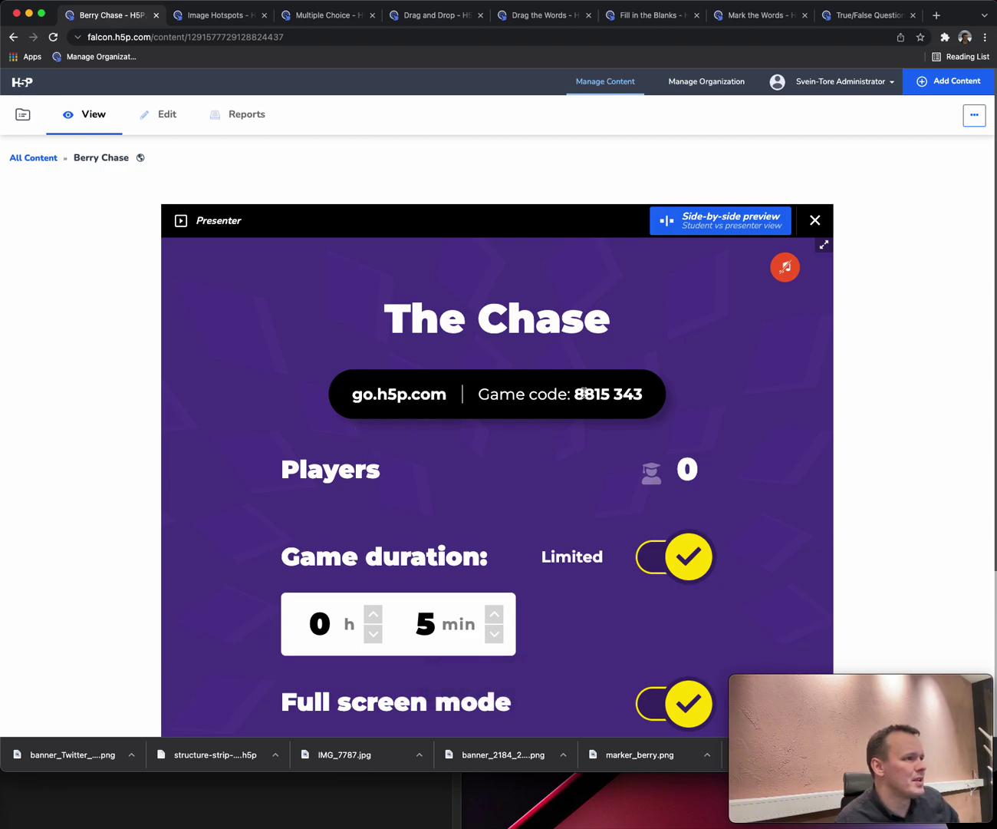
- Highlight the go.h5p.com join game code and scroll down to Start game
left_click_drag(578, 393, 651, 401)
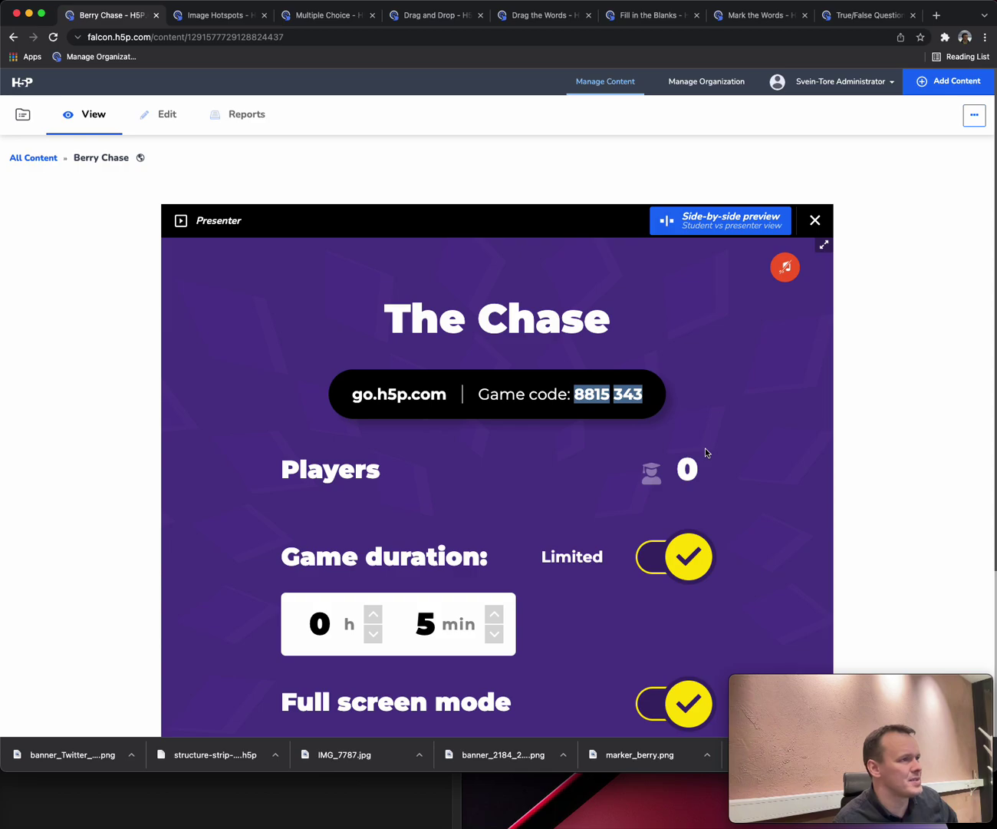
scroll(705, 447, "down", 5)
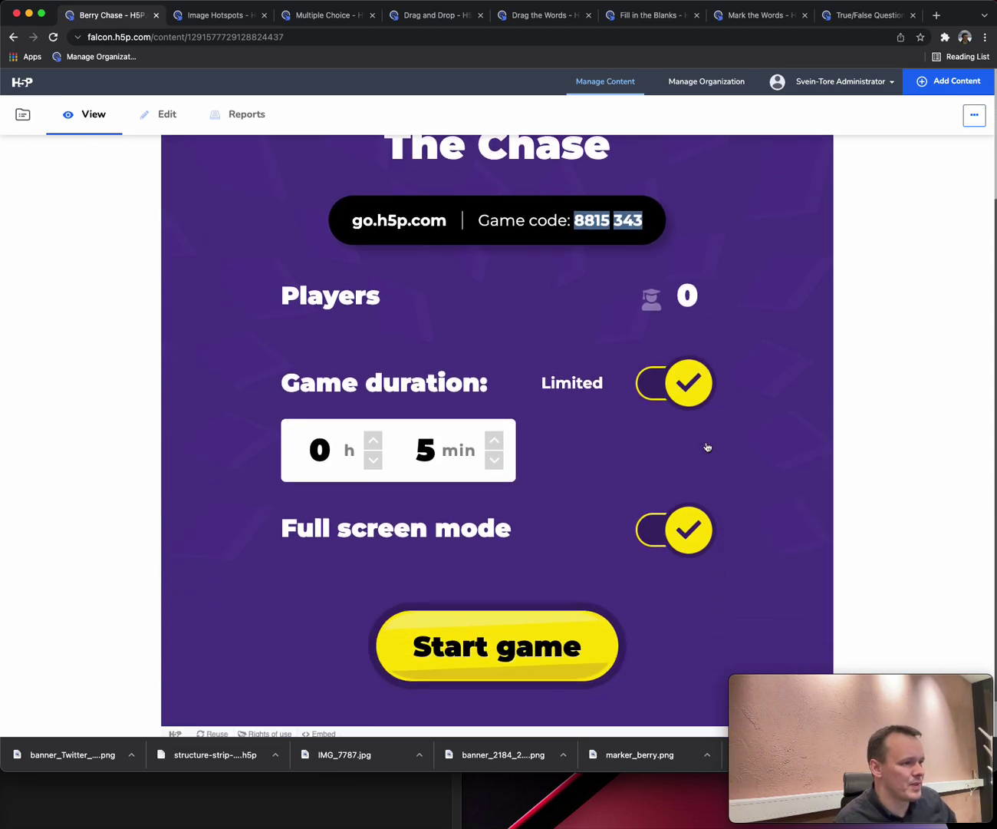